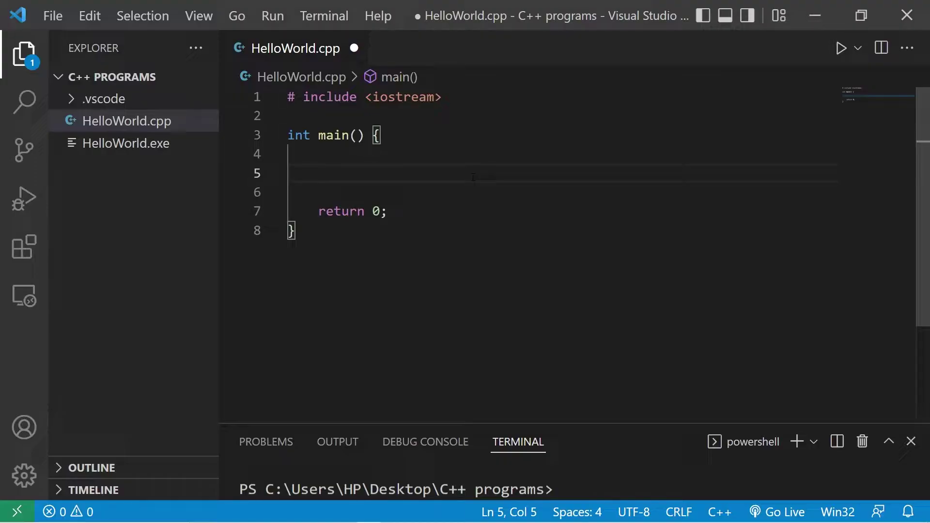
pyautogui.write('int num')
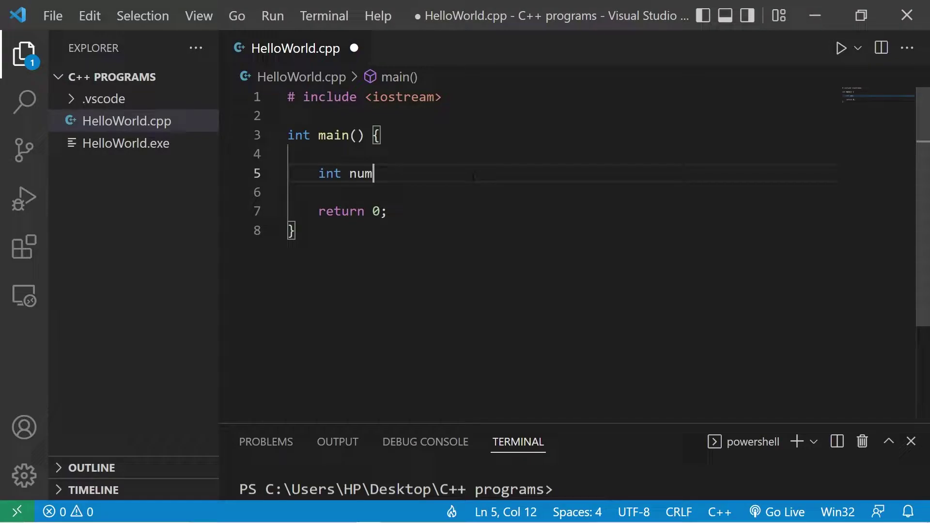
pyautogui.write(';')
# Declare int num;, int guess; and int tries; on separate lines inside main()
pyautogui.press('Return')
pyautogui.write('int gues')
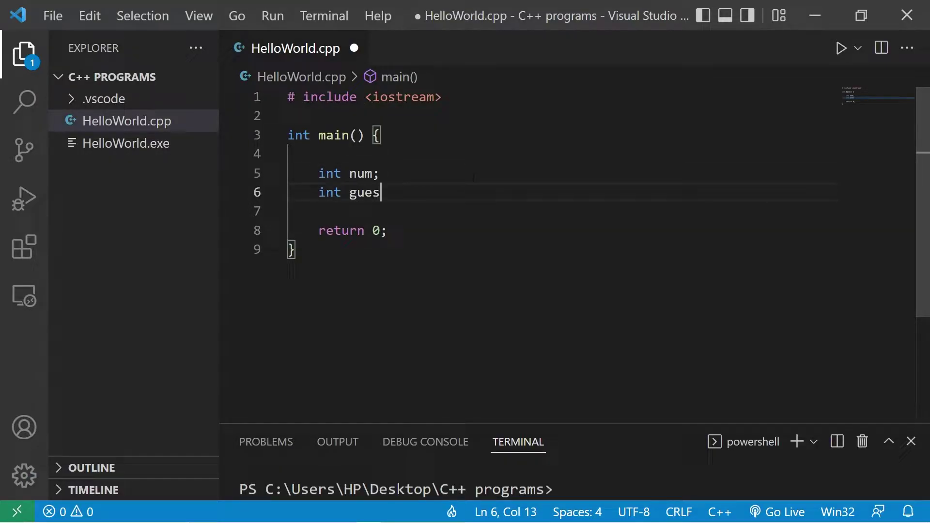
pyautogui.write('s;')
pyautogui.press('Return')
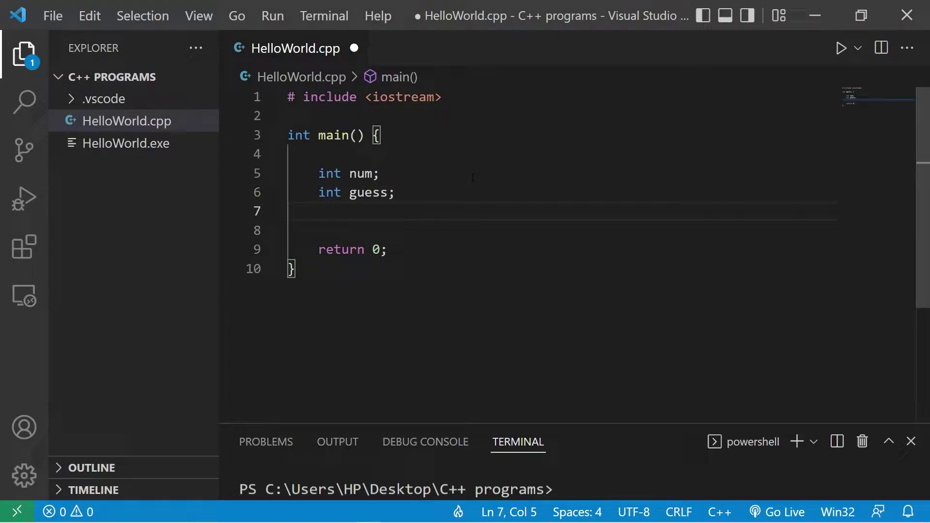
pyautogui.write('int ')
pyautogui.write('tries;')
pyautogui.press('Return')
pyautogui.press('Return')
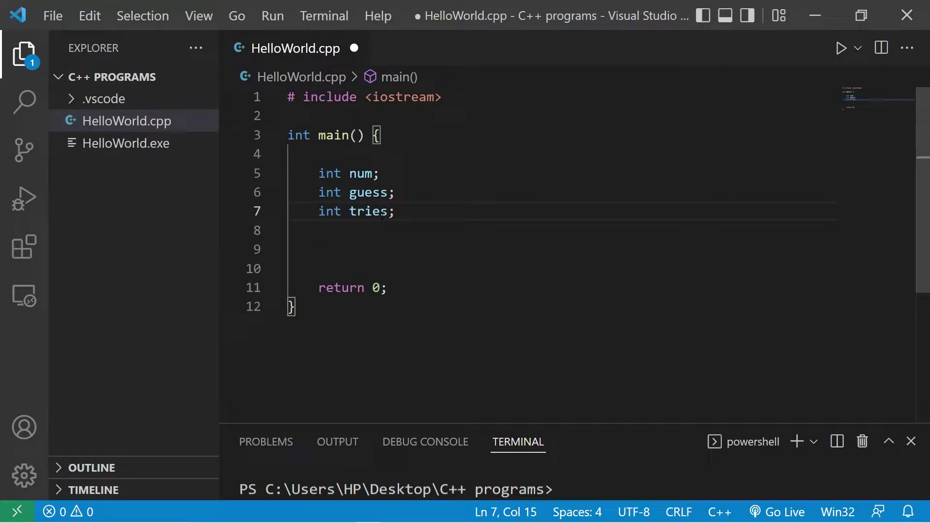
pyautogui.moveTo(396, 211); pyautogui.dragTo(320, 212)
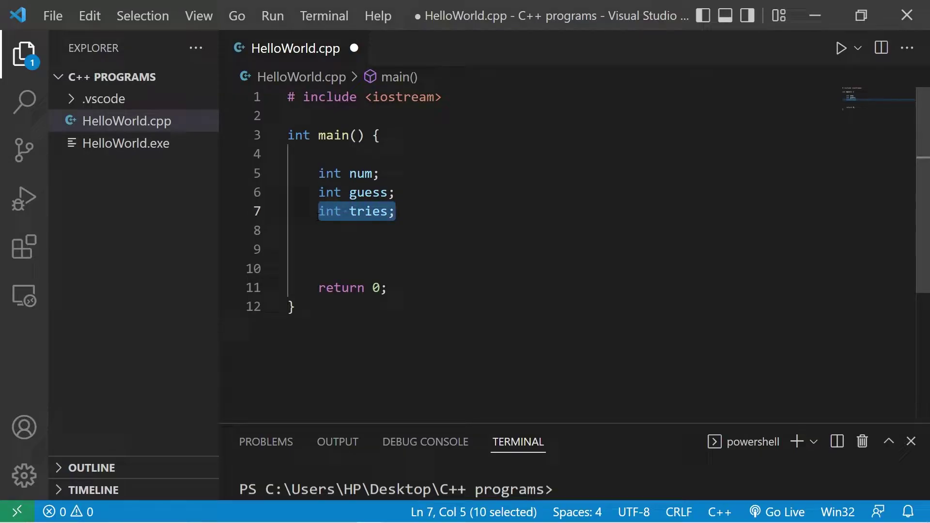
# Add the srand(time(NULL)); seeding call below the declarations
pyautogui.press('Down')
pyautogui.press('Down')
pyautogui.write('sr')
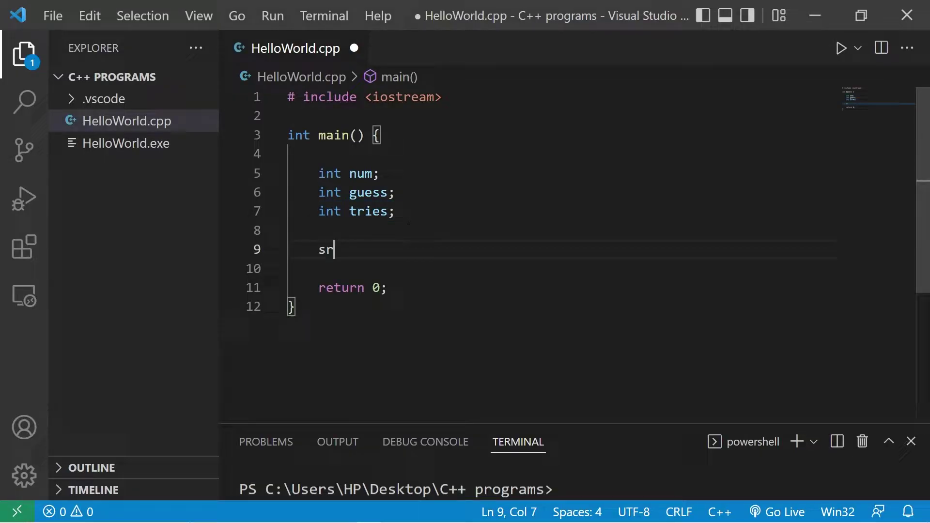
pyautogui.write('and();')
pyautogui.press('Left')
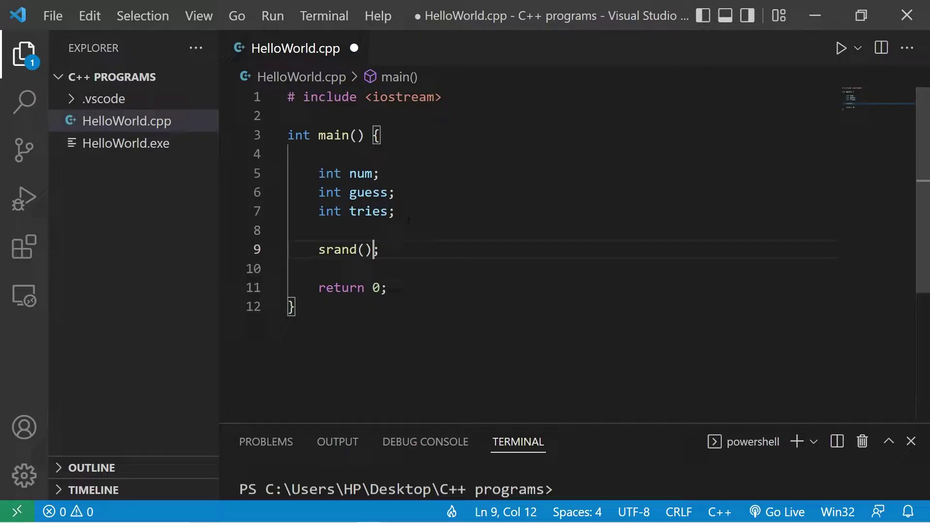
pyautogui.press('Left')
pyautogui.write('time')
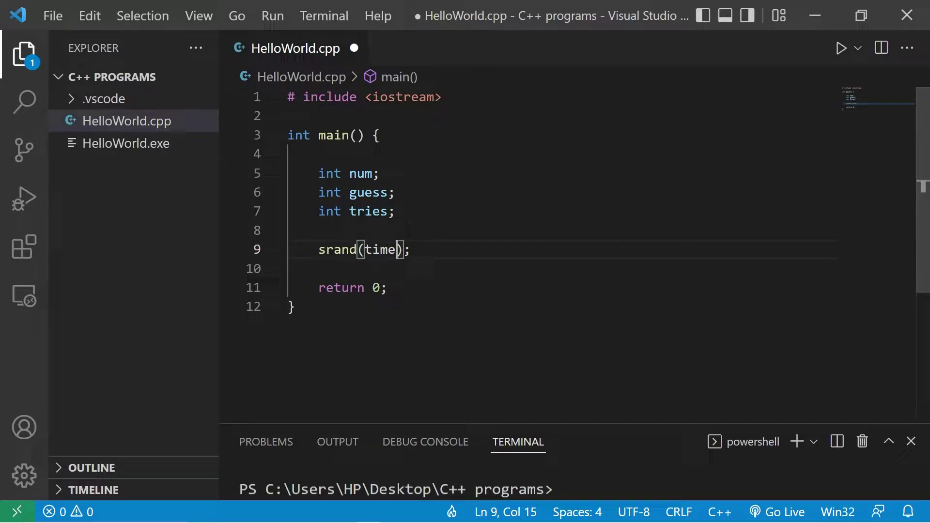
pyautogui.write('()')
pyautogui.press('Left')
pyautogui.write('NU')
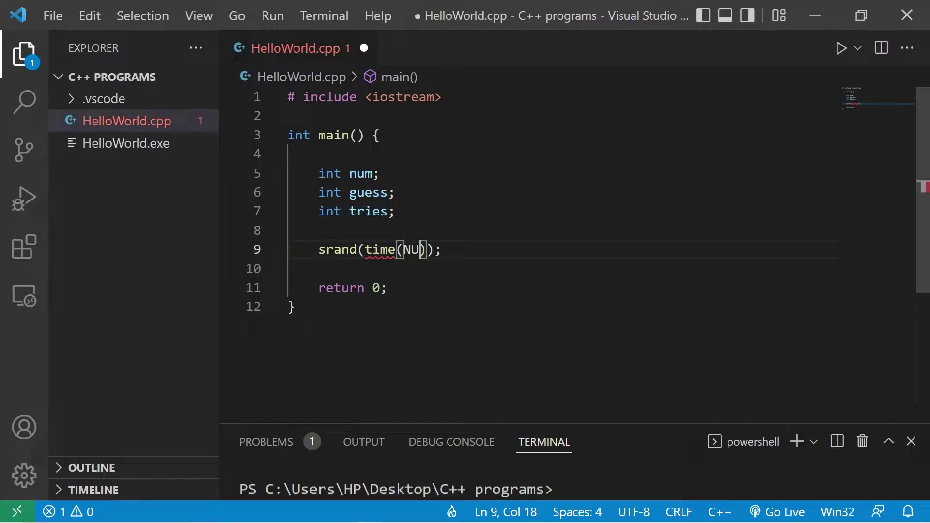
pyautogui.write('LL')
pyautogui.press('End')
pyautogui.press('Return')
pyautogui.write('num ')
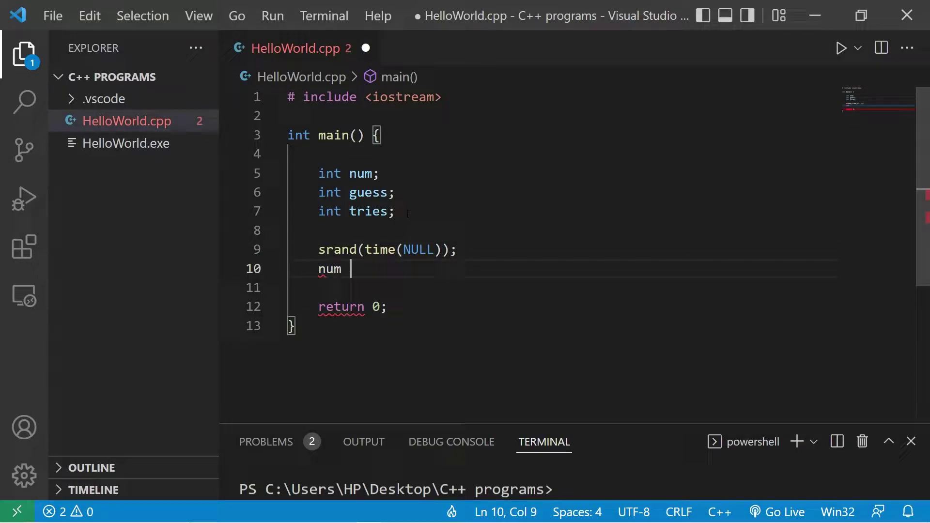
pyautogui.write('= ')
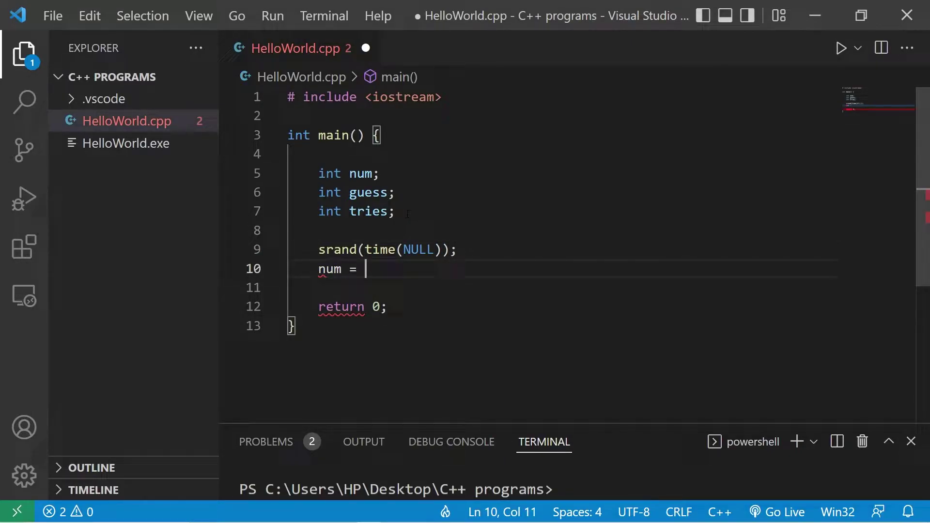
pyautogui.write('rand')
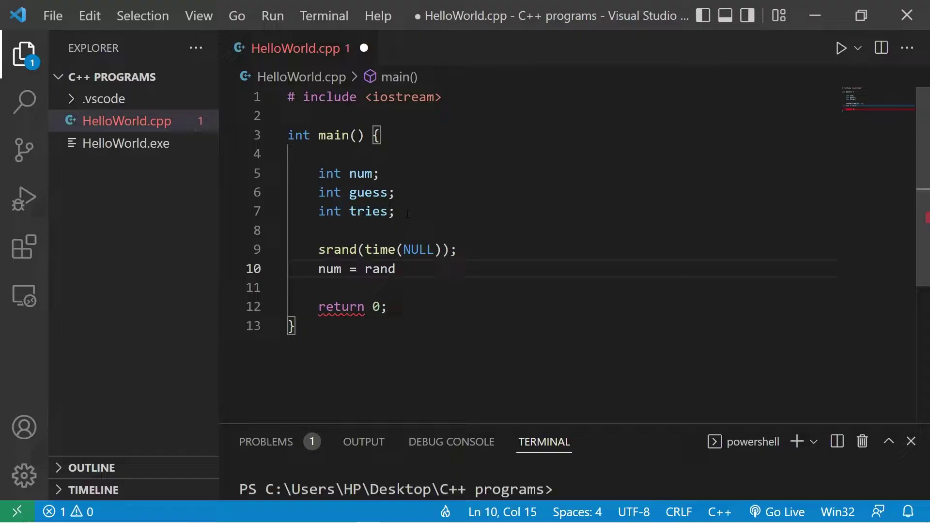
pyautogui.write('()')
pyautogui.write(' % 1')
pyautogui.write('00)')
# Assign num = (rand() % 100) + 1; on the next line
pyautogui.click(365, 269)
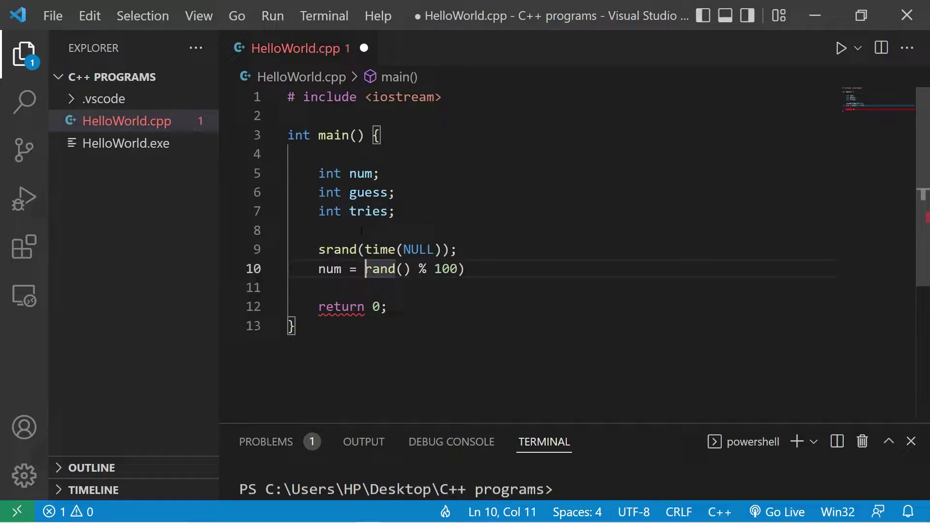
pyautogui.write('(')
pyautogui.write(' +')
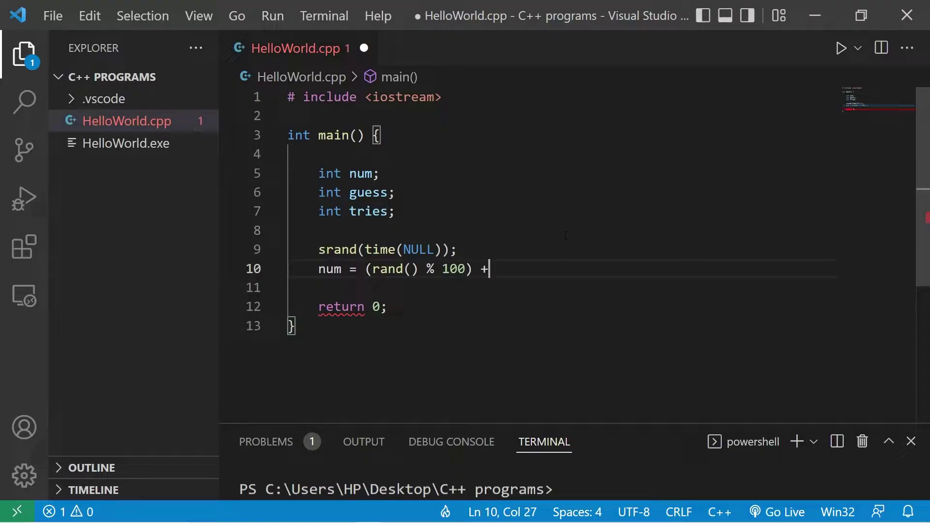
pyautogui.write(' 1;')
pyautogui.moveTo(366, 269); pyautogui.dragTo(513, 269)
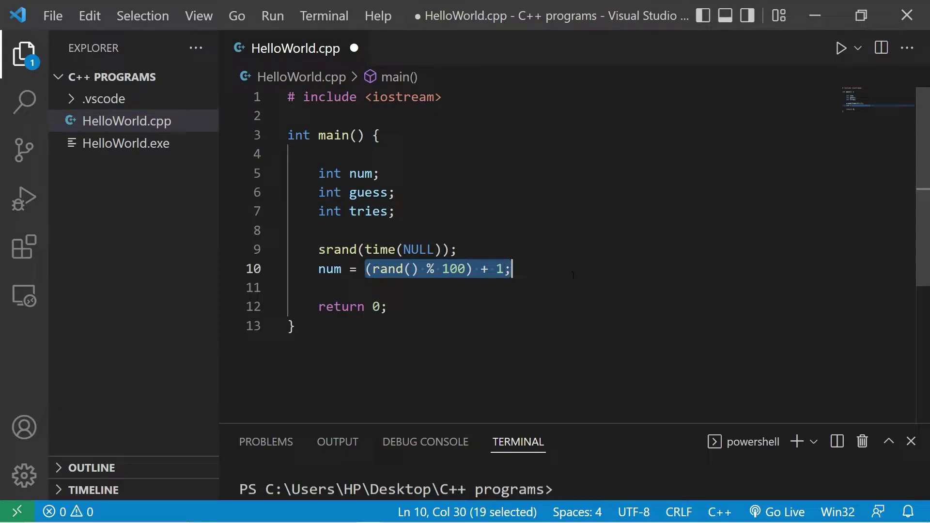
pyautogui.click(513, 269)
pyautogui.click(337, 270)
pyautogui.click(538, 268)
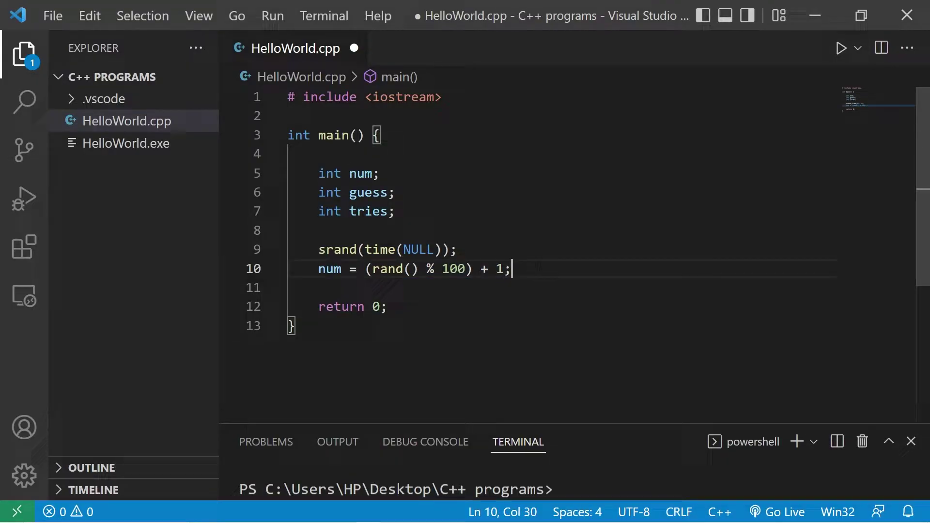
# End the NUMBER GUESSING GAME title cout with \n and a semicolon, adding blank lines
pyautogui.press('Return')
pyautogui.press('Return')
pyautogui.write('st')
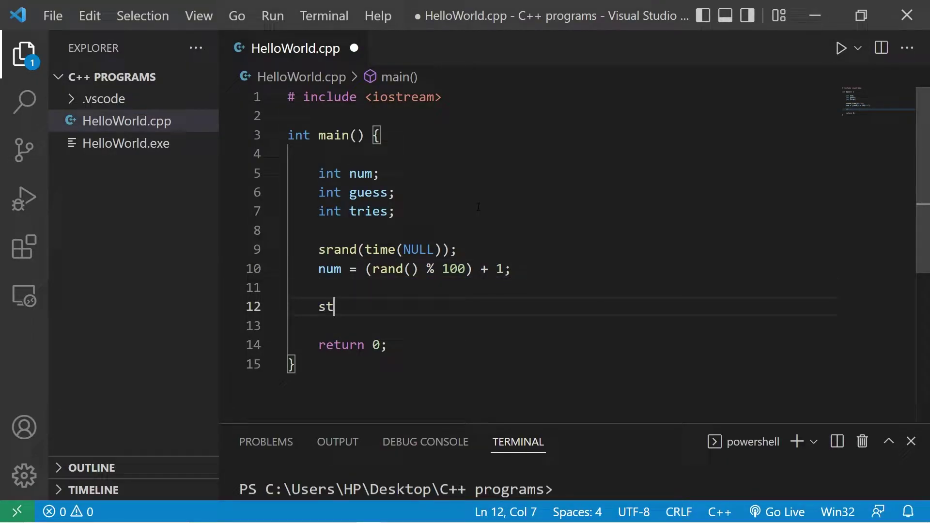
pyautogui.write('d::cout ')
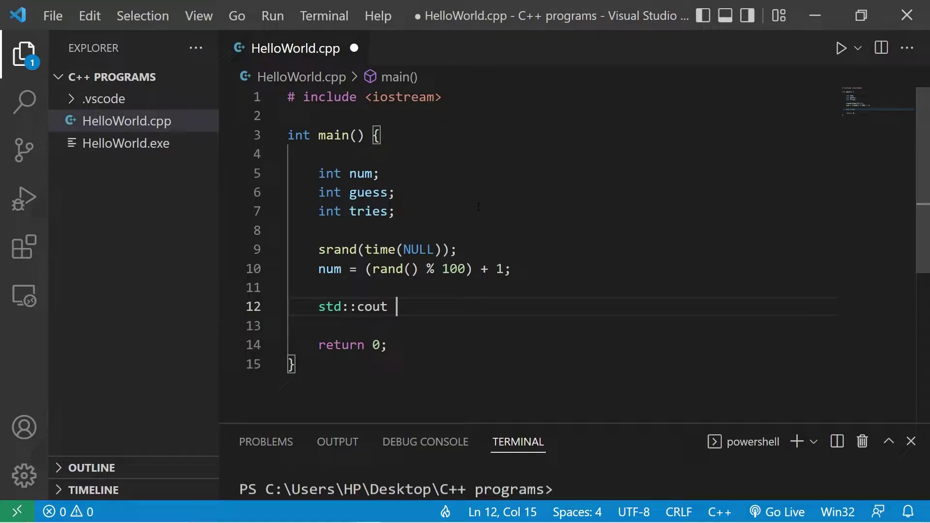
pyautogui.write('<< "')
pyautogui.write('****** NU')
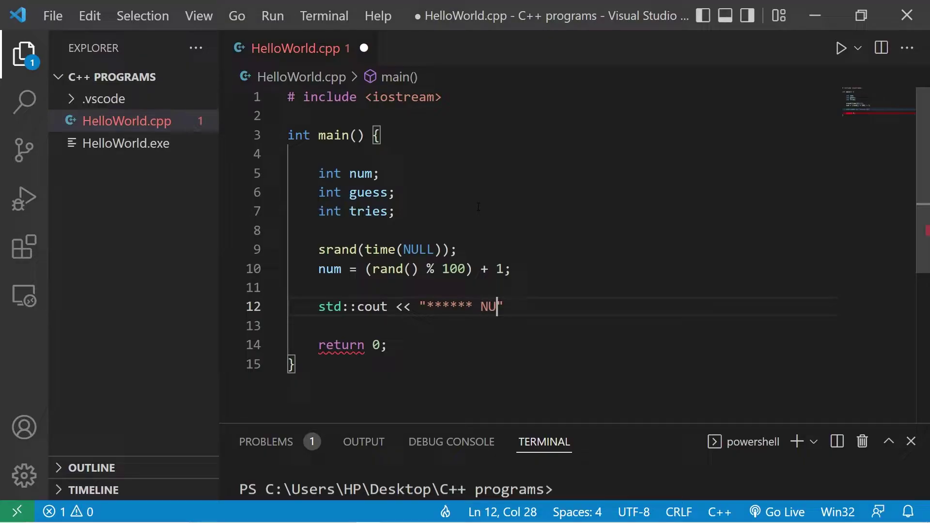
pyautogui.write('MBER GUESSING G')
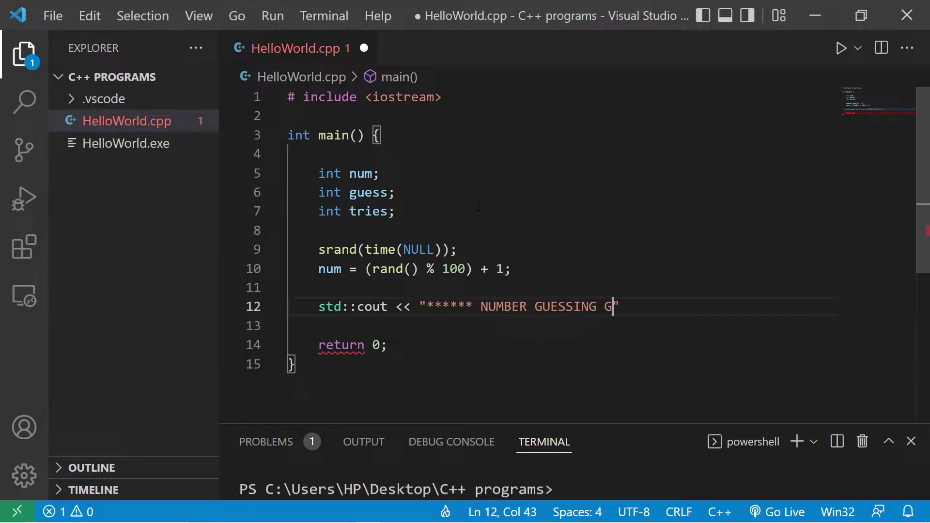
pyautogui.write('AME ******')
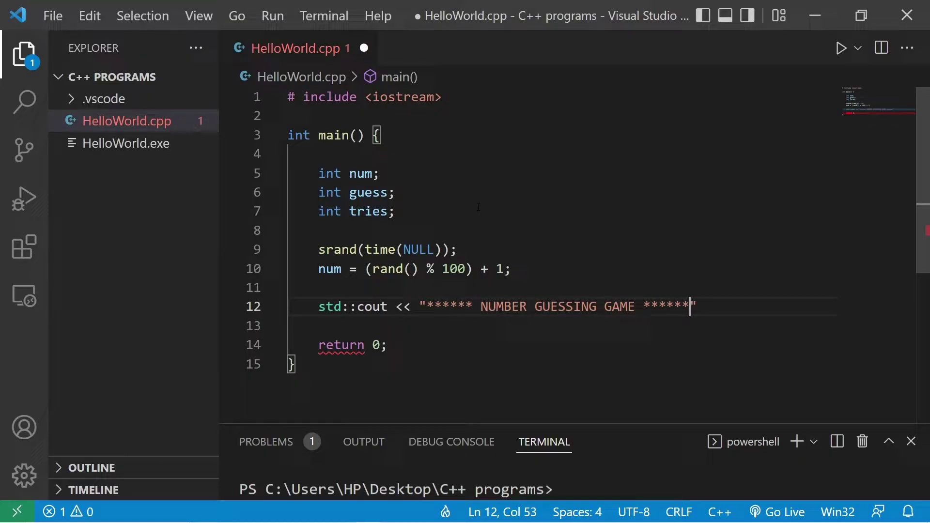
pyautogui.press('Left')
pyautogui.write('\\n')
pyautogui.press('Right')
pyautogui.write(';')
pyautogui.press('Return')
pyautogui.press('Return')
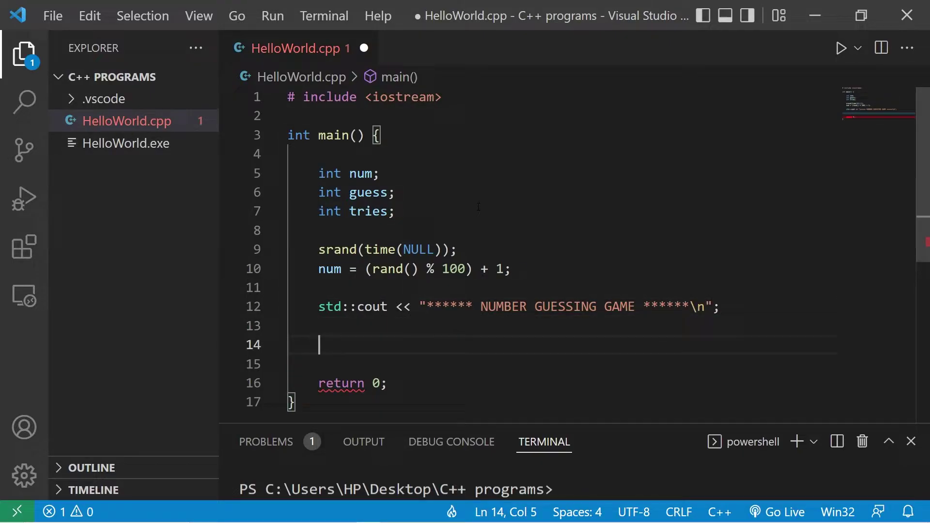
pyautogui.scroll(-1, 479, 207)
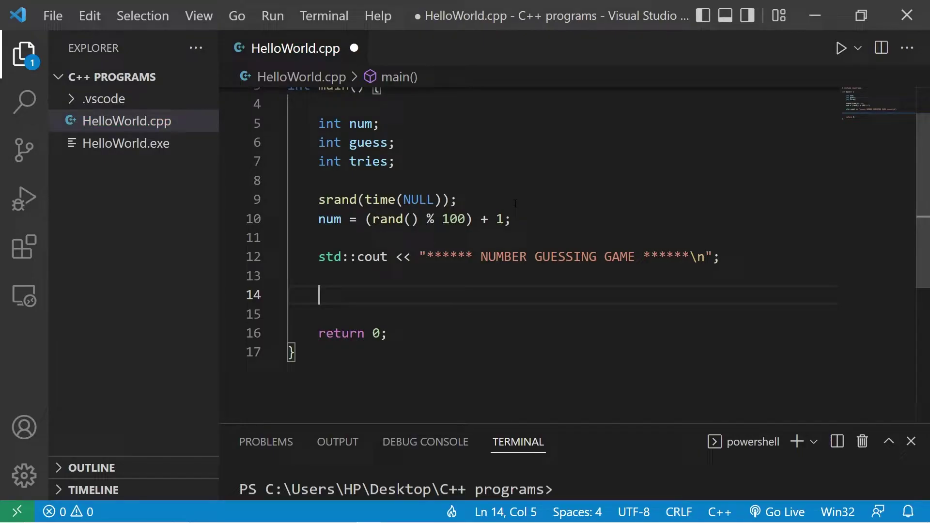
pyautogui.write('do{')
# Create the do { } while(guess != num); loop with an indented empty body line
pyautogui.press('Return')
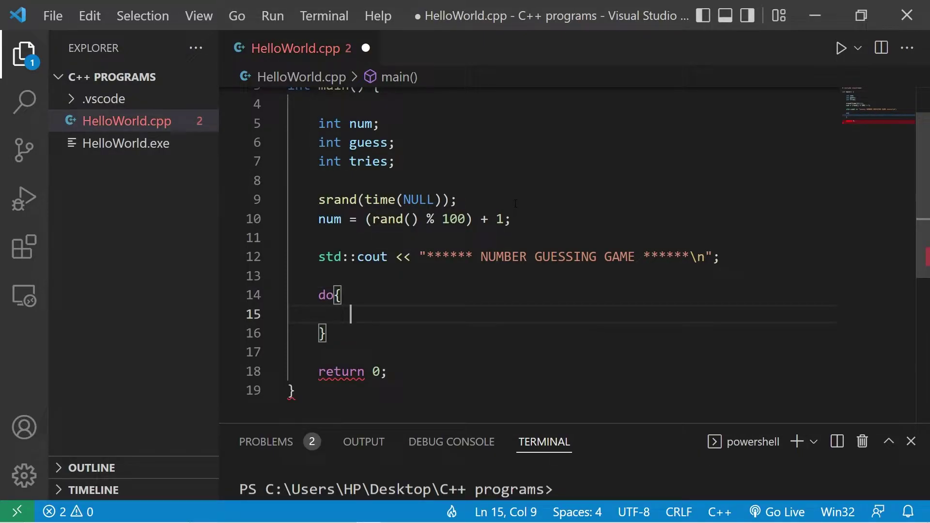
pyautogui.press('Down')
pyautogui.write('while')
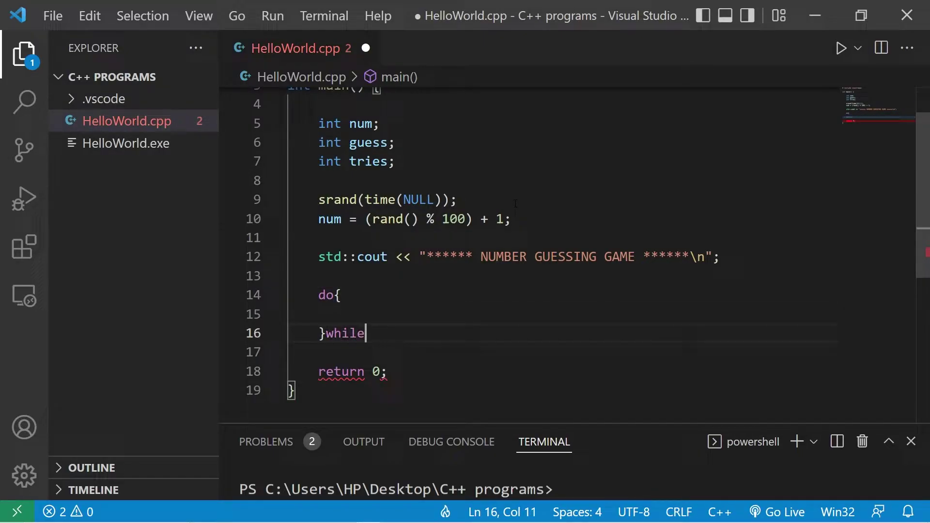
pyautogui.write('();')
pyautogui.press('Left')
pyautogui.press('Left')
pyautogui.write('gues')
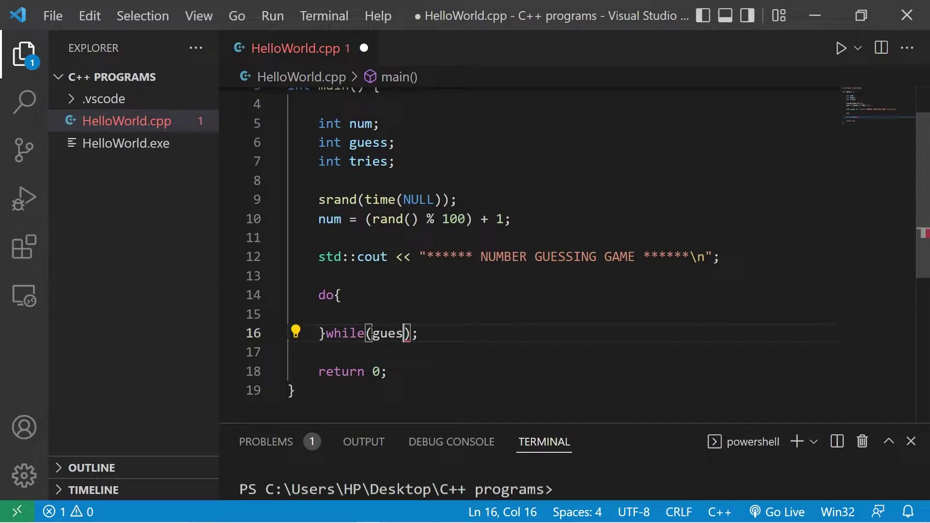
pyautogui.write('s != ')
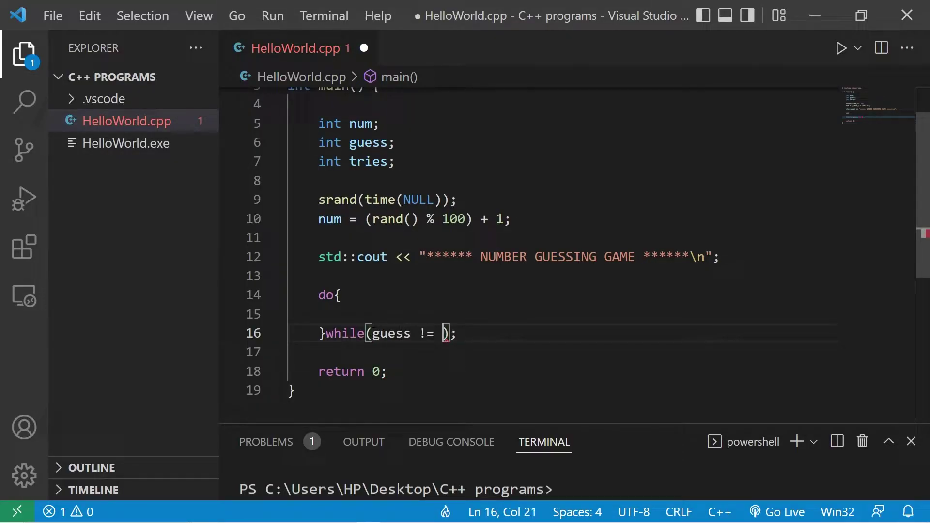
pyautogui.write('num')
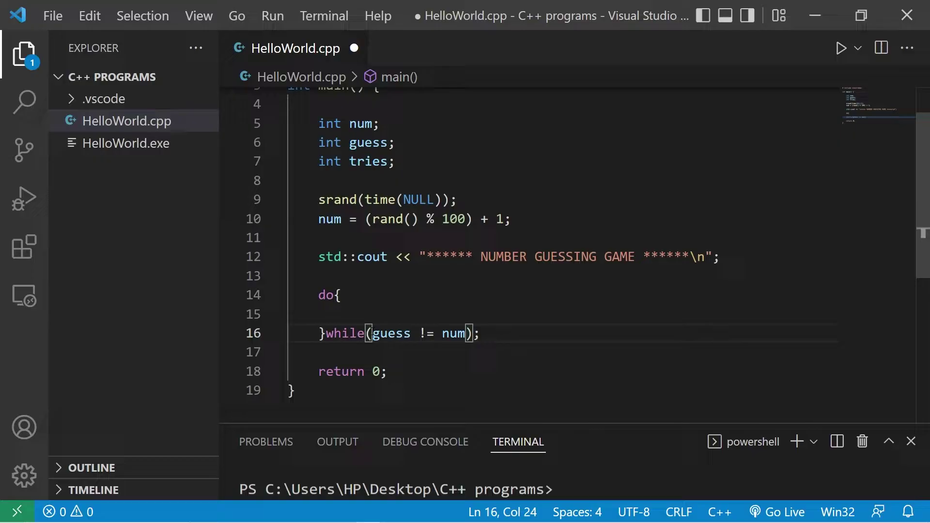
pyautogui.press('Up')
pyautogui.press('Tab')
pyautogui.press('Tab')
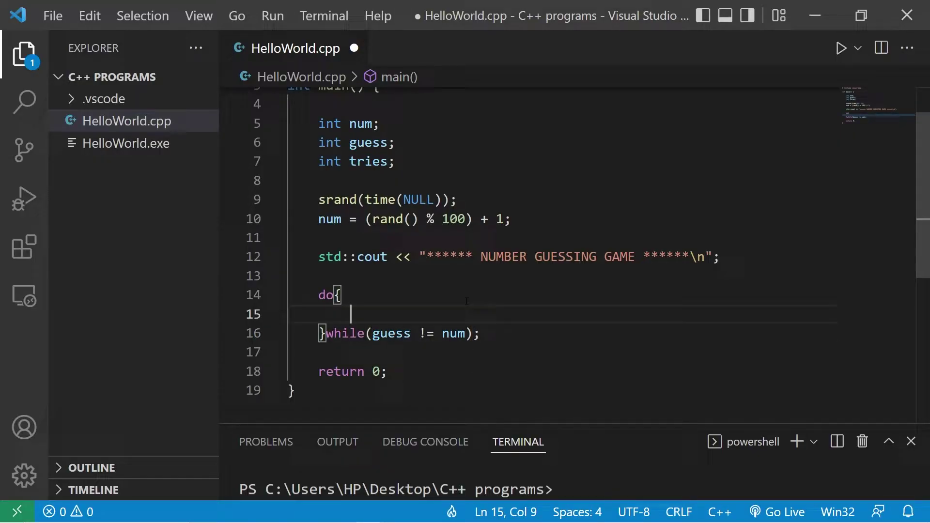
pyautogui.write('std::co')
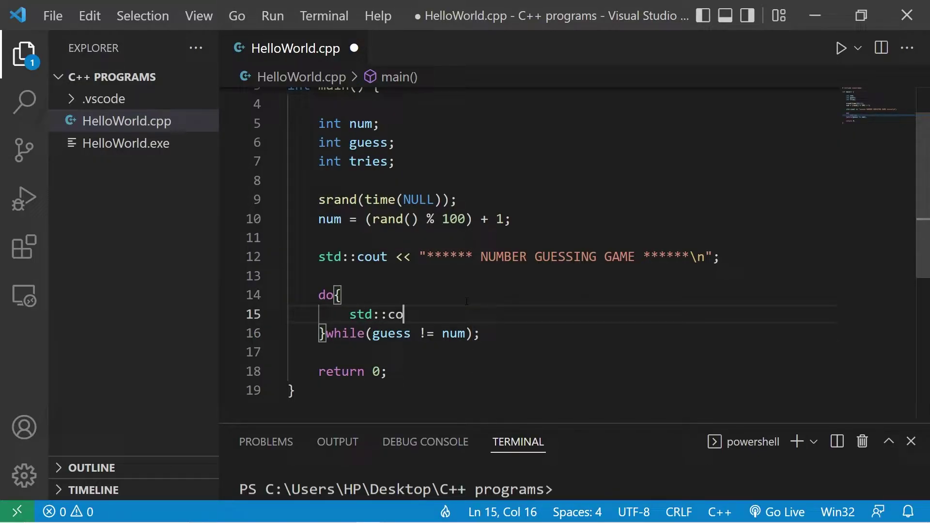
pyautogui.write('ut << ')
pyautogui.write('"Enter a gu')
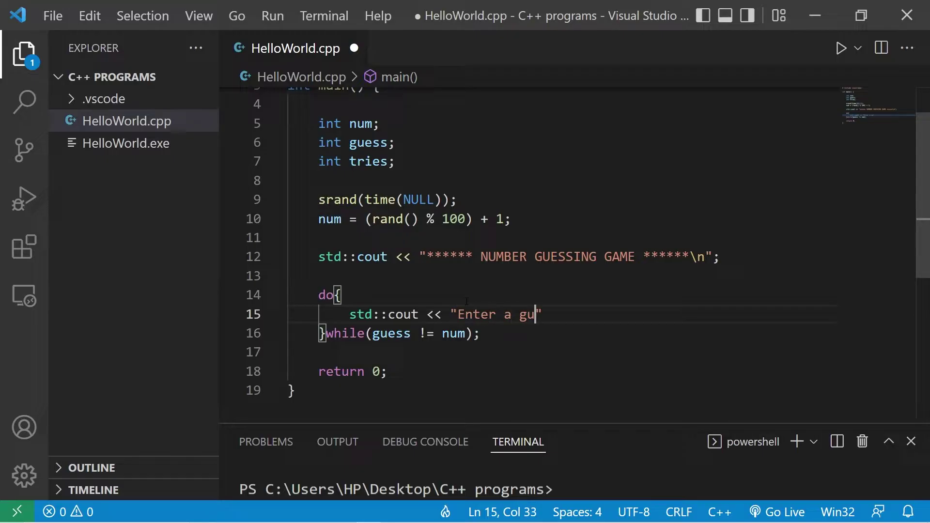
pyautogui.write('ess betwee')
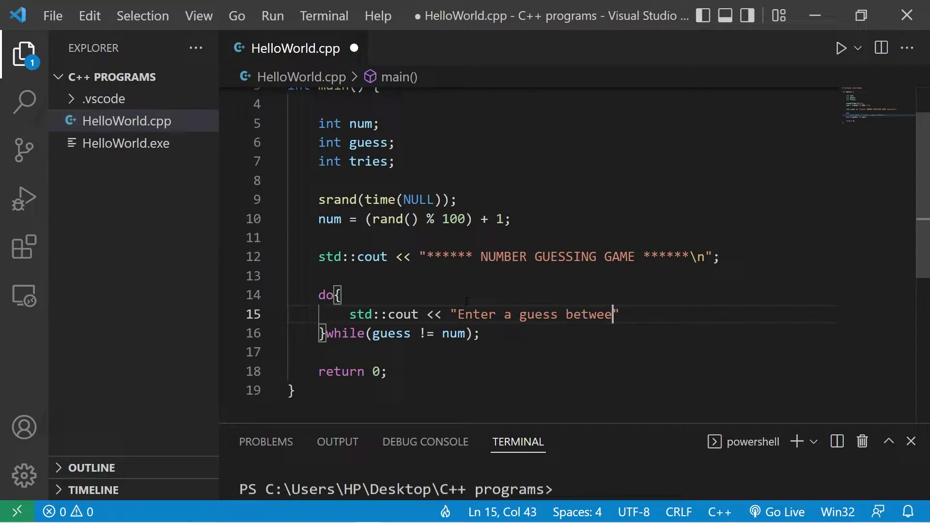
pyautogui.write('n ()')
# Fill the loop with a 1-100 guess prompt, std::cin >> guess; and tries++;
pyautogui.press('Left')
pyautogui.write('1')
pyautogui.write('-1')
pyautogui.write('00')
pyautogui.press('Right')
pyautogui.write(':')
pyautogui.press('Right')
pyautogui.write(';')
pyautogui.press('Return')
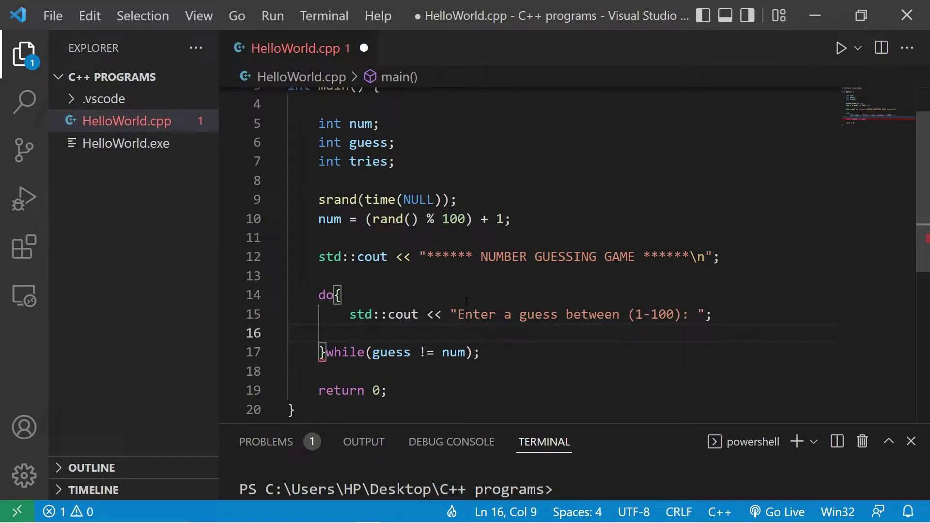
pyautogui.write('std::cin ')
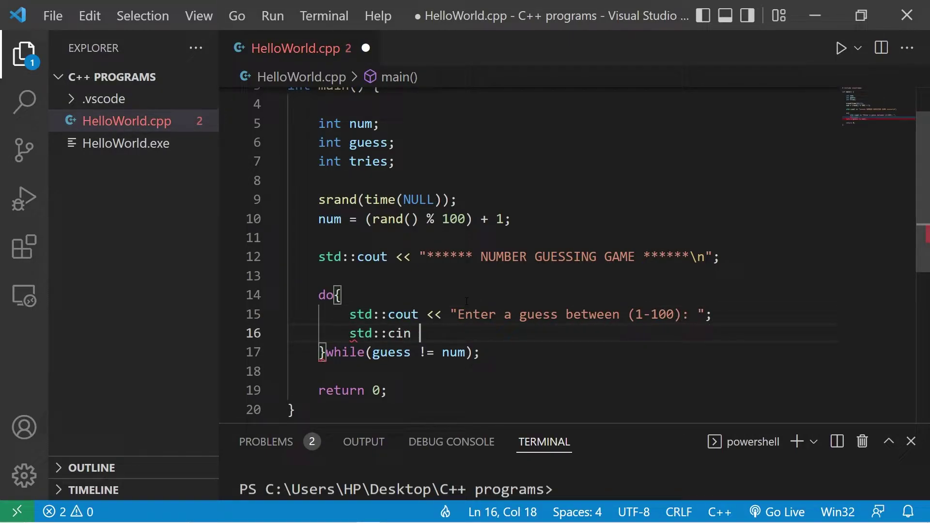
pyautogui.write('>> gues')
pyautogui.write('s;')
pyautogui.press('Return')
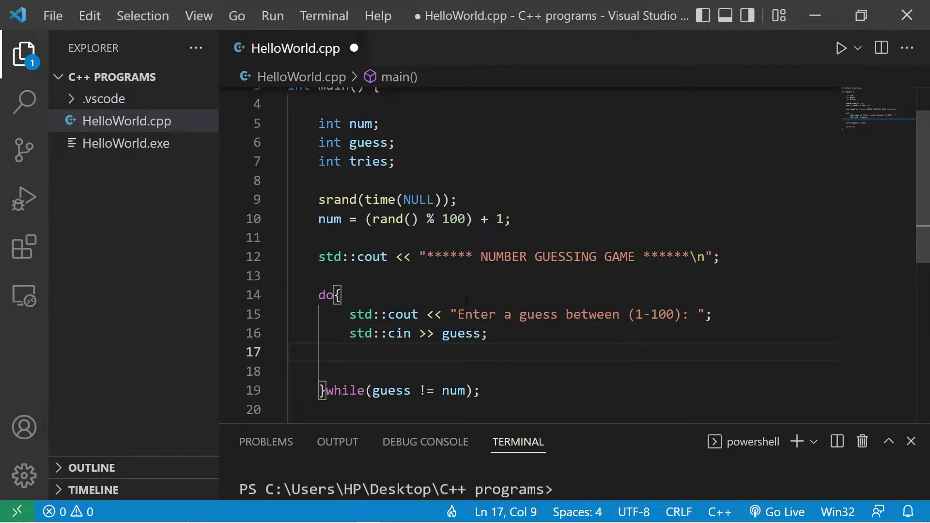
pyautogui.write('tr')
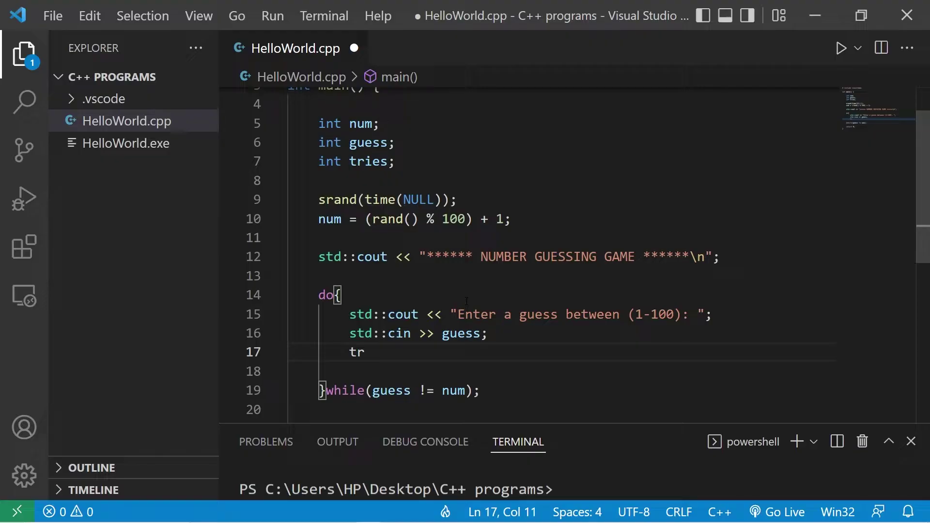
pyautogui.write('ies')
pyautogui.write('++;')
# Add an if (guess > num) block inside the loop printing "Too high!\n"
pyautogui.press('Return')
pyautogui.press('Return')
pyautogui.scroll(-1, 468, 297)
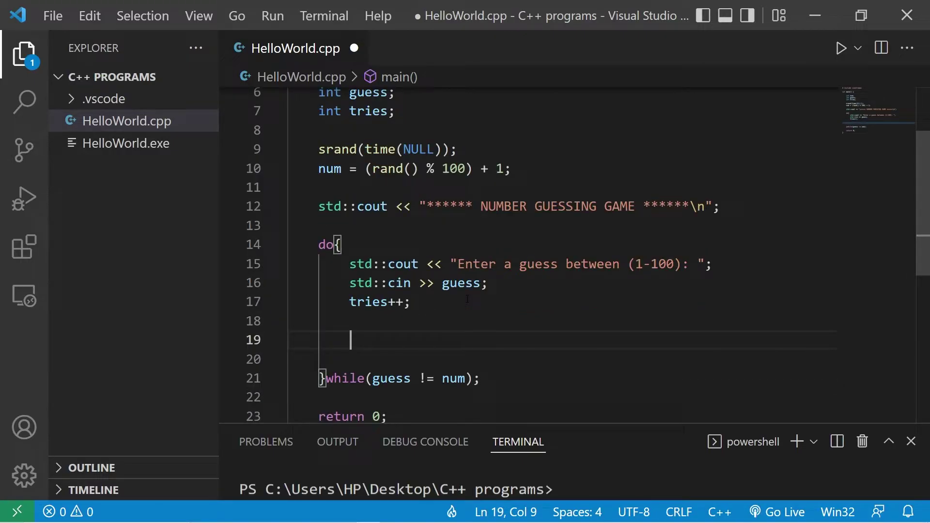
pyautogui.scroll(1, 445, 291)
pyautogui.doubleClick(369, 138)
pyautogui.doubleClick(361, 119)
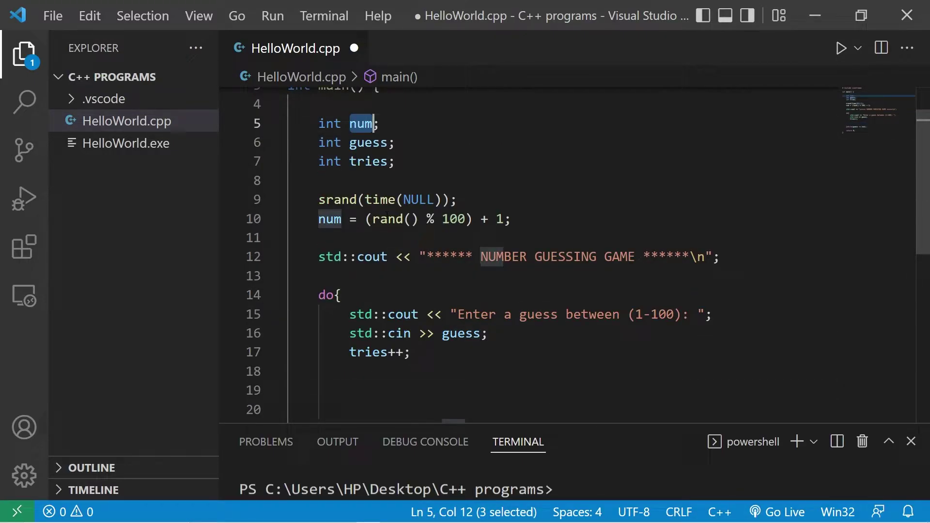
pyautogui.scroll(-3, 361, 118)
pyautogui.click(350, 240)
pyautogui.write('if')
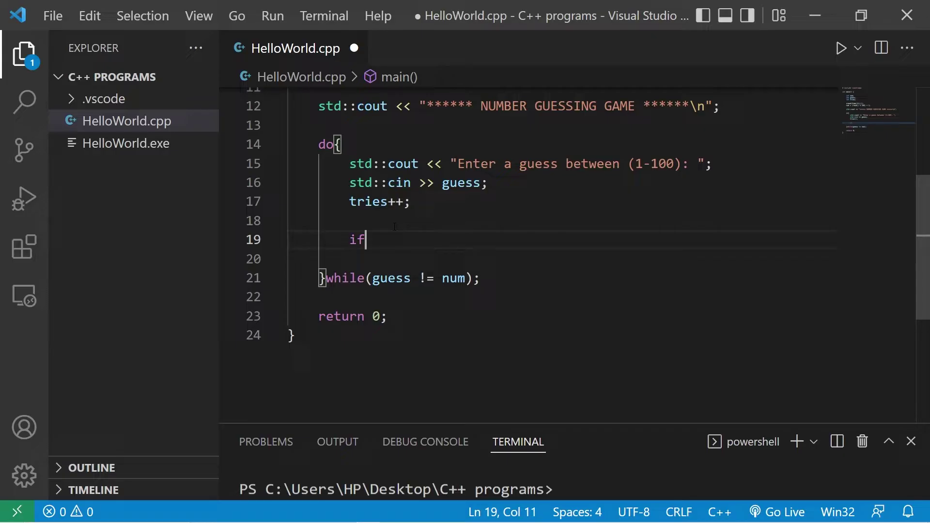
pyautogui.write('(){')
pyautogui.press('Return')
pyautogui.press('Up')
pyautogui.press('Left')
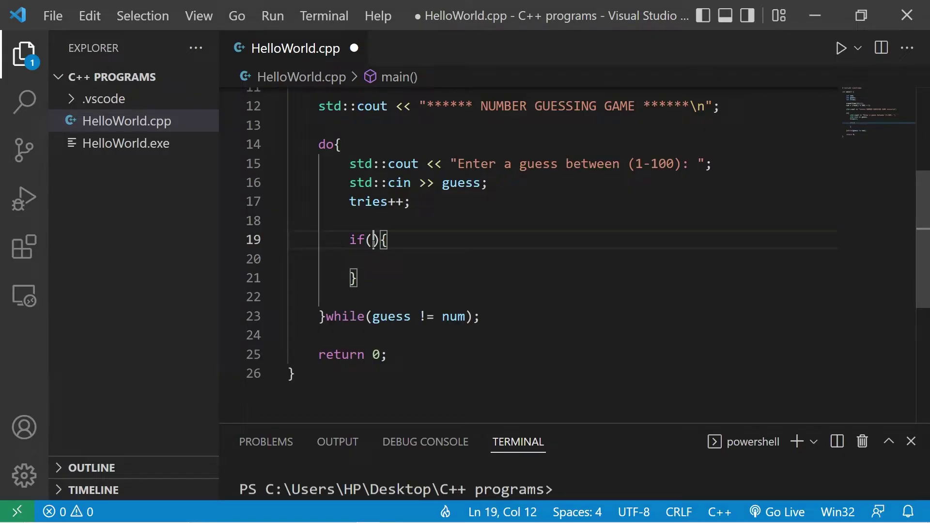
pyautogui.write('guess ')
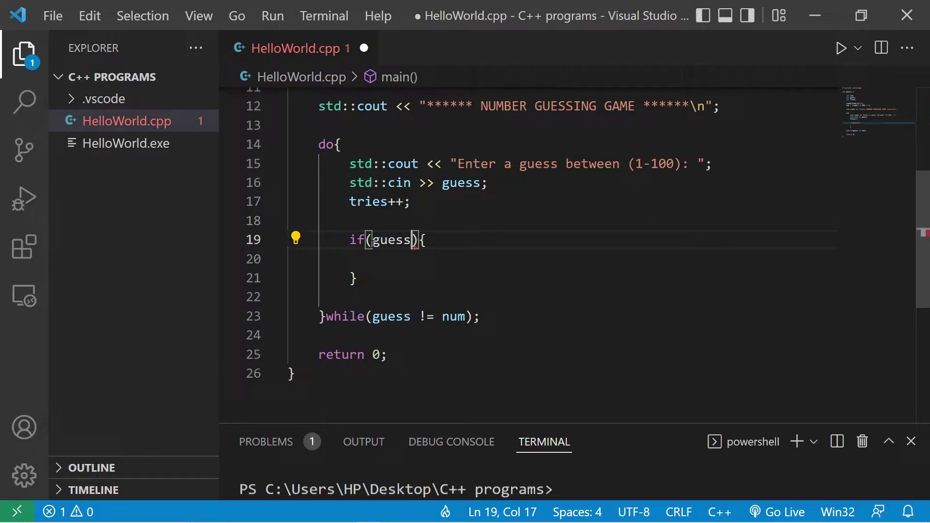
pyautogui.write('> num')
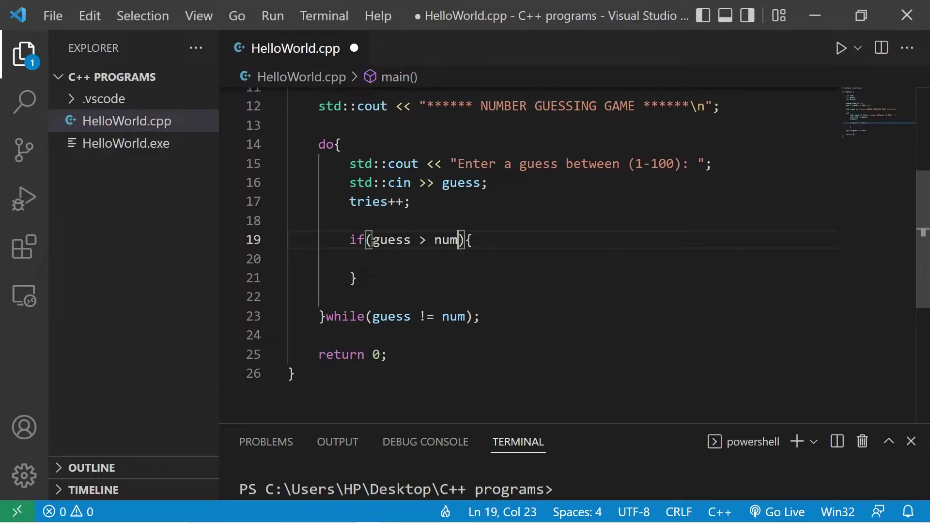
pyautogui.press('Down')
pyautogui.press('Tab')
pyautogui.write('std:')
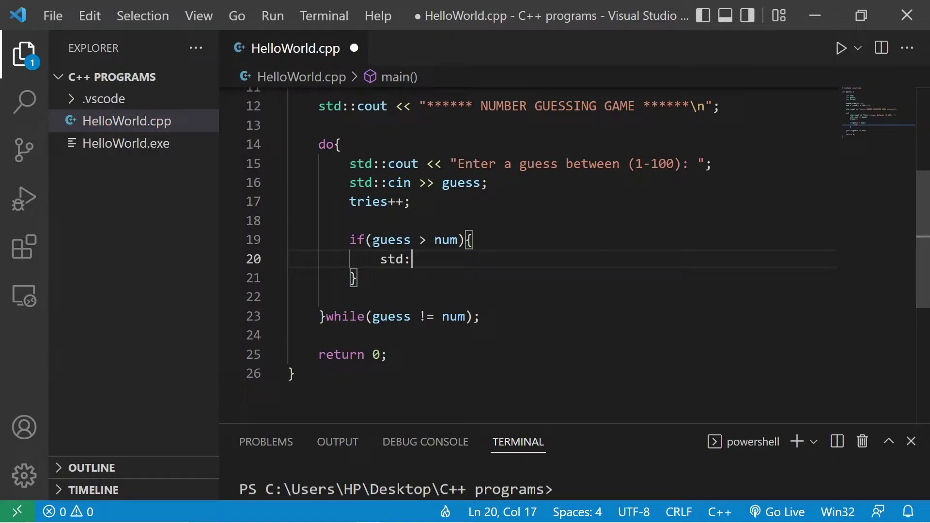
pyautogui.write(':cout ')
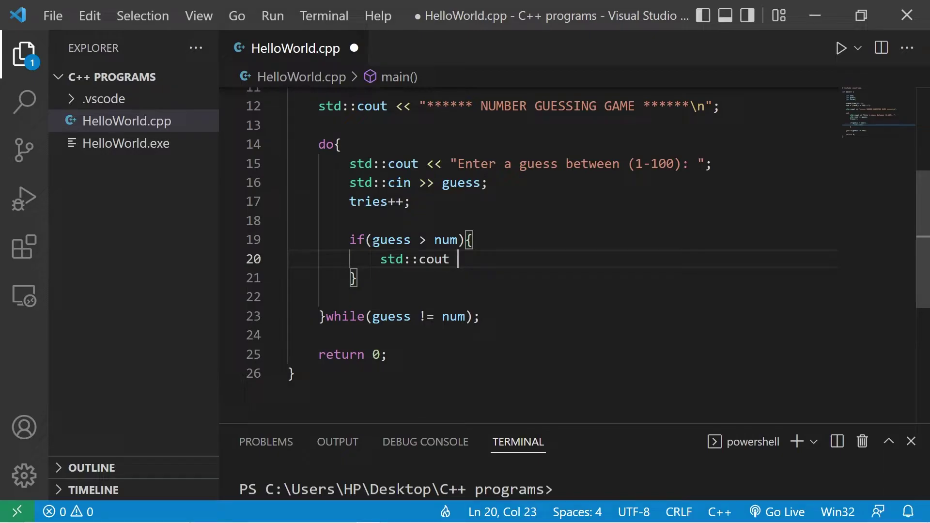
pyautogui.write('<< "To')
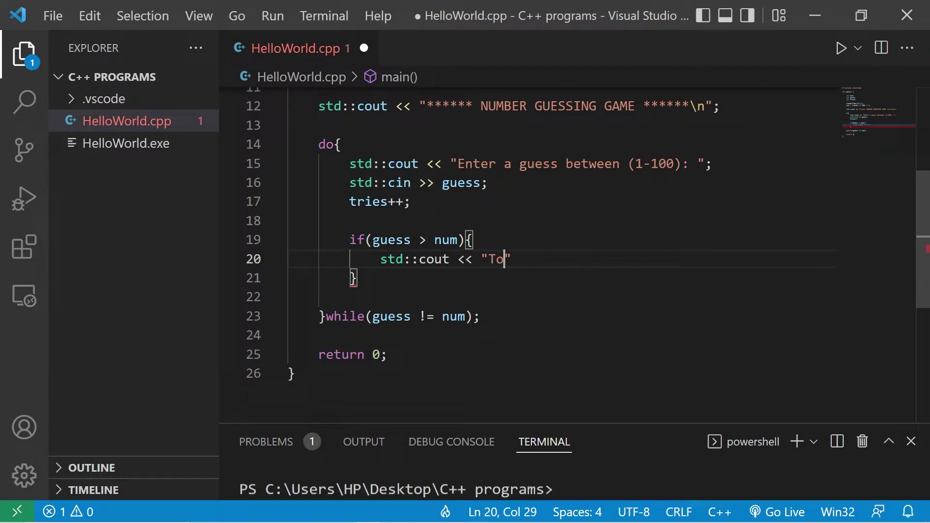
pyautogui.write('o high!\\')
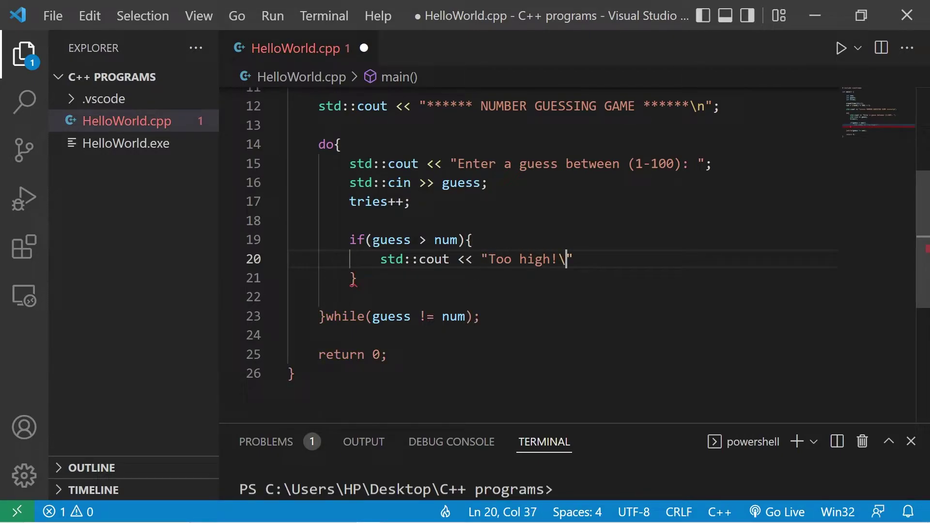
pyautogui.write('n";')
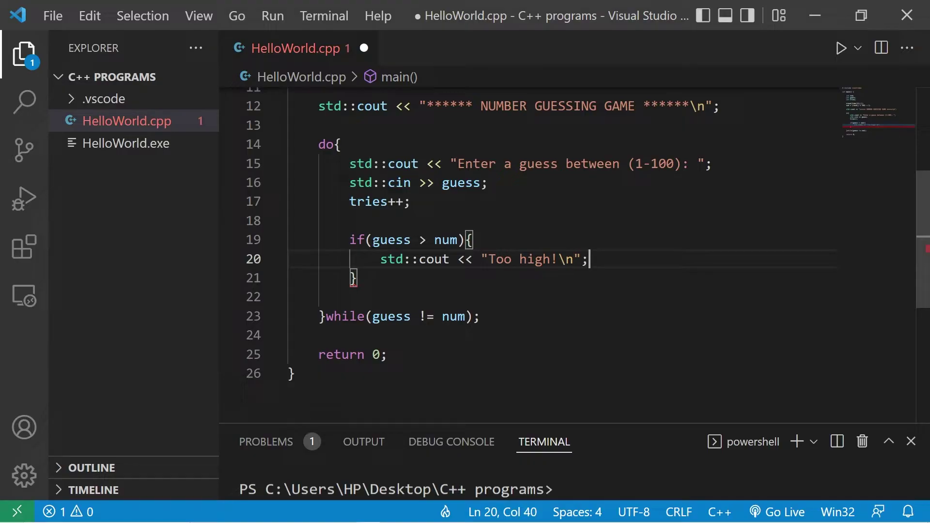
# Add an else if (guess < num) block after the if block
pyautogui.press('Down')
pyautogui.press('Return')
pyautogui.write('els')
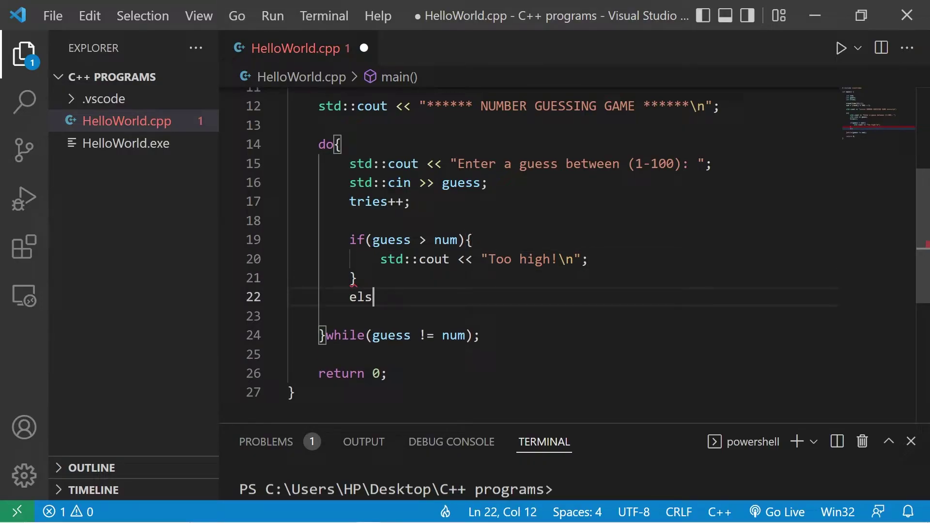
pyautogui.write('e if(){')
pyautogui.press('Return')
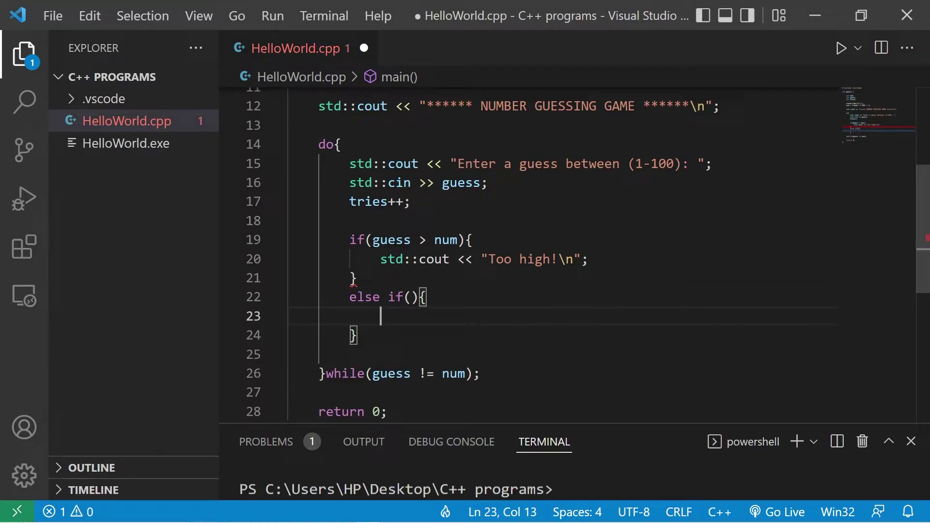
pyautogui.press('Up')
pyautogui.press('End')
pyautogui.press('Left')
pyautogui.press('Left')
pyautogui.write('gues')
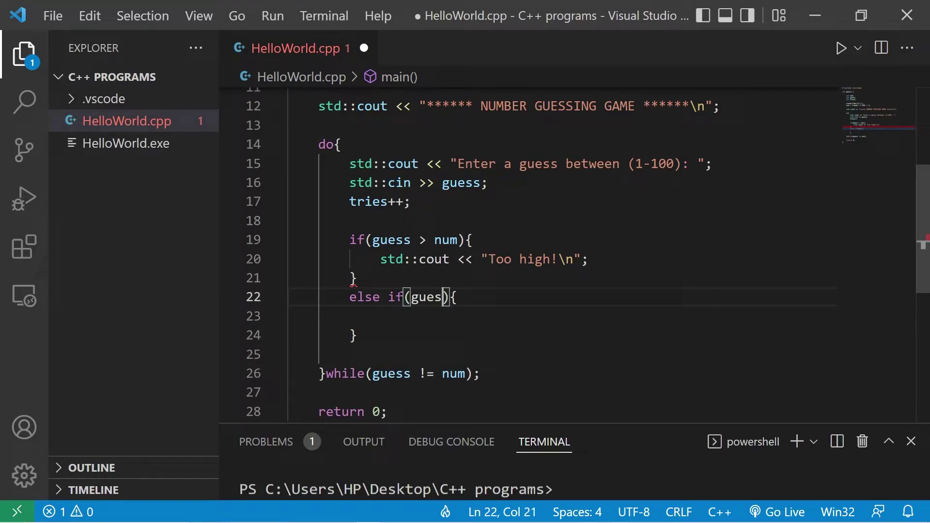
pyautogui.write('s <')
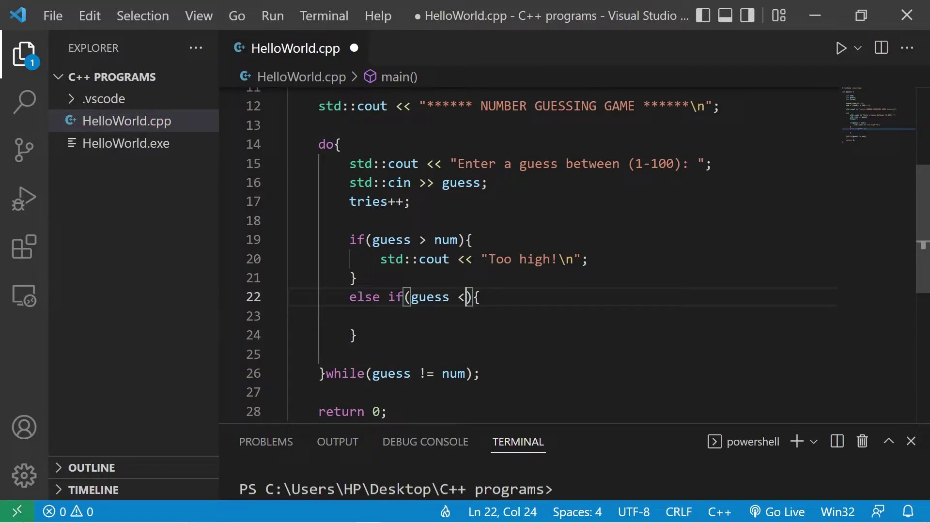
pyautogui.write(' b')
pyautogui.press('BackSpace')
pyautogui.write('num')
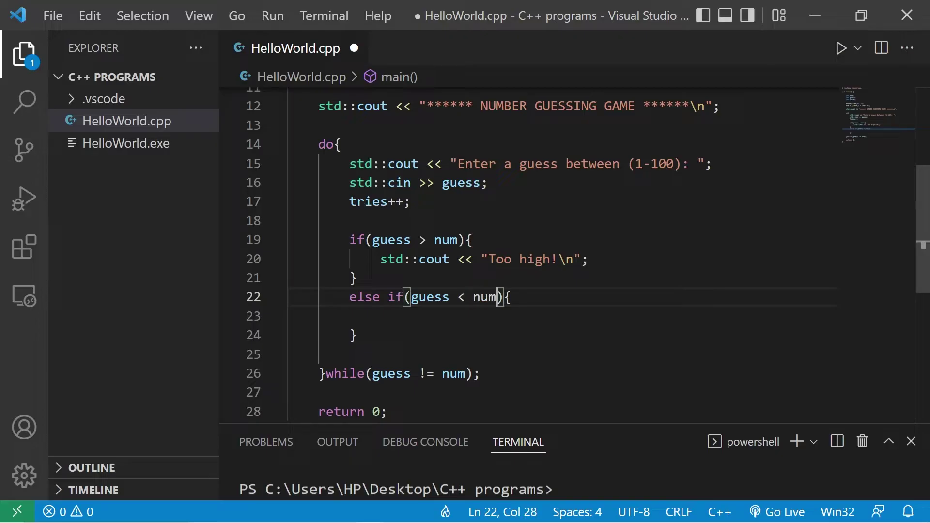
# Copy the Too high print into the else-if block, indent it, and change it to "Too low!"
pyautogui.moveTo(380, 259); pyautogui.dragTo(588, 259)
pyautogui.hotkey('ctrl', 'c')
pyautogui.click(287, 316)
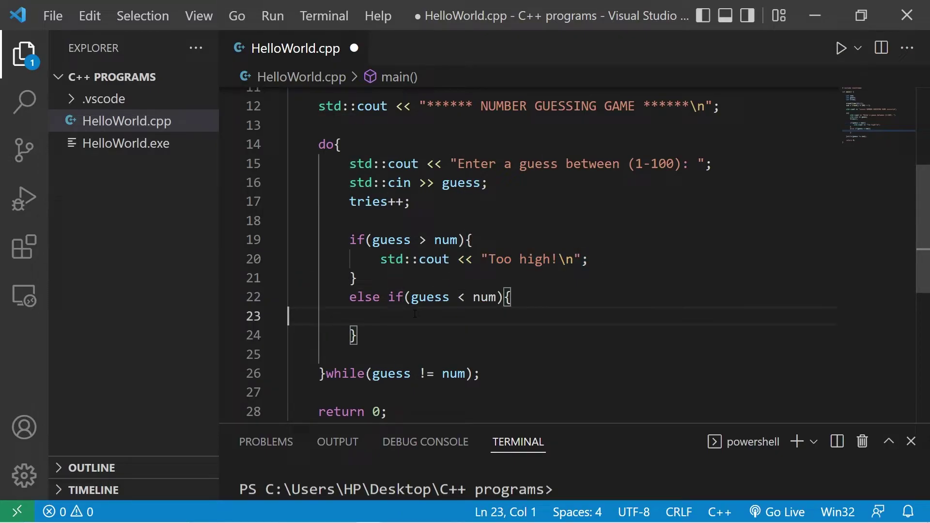
pyautogui.hotkey('ctrl', 'v')
pyautogui.press('Home')
pyautogui.press('Tab')
pyautogui.press('Tab')
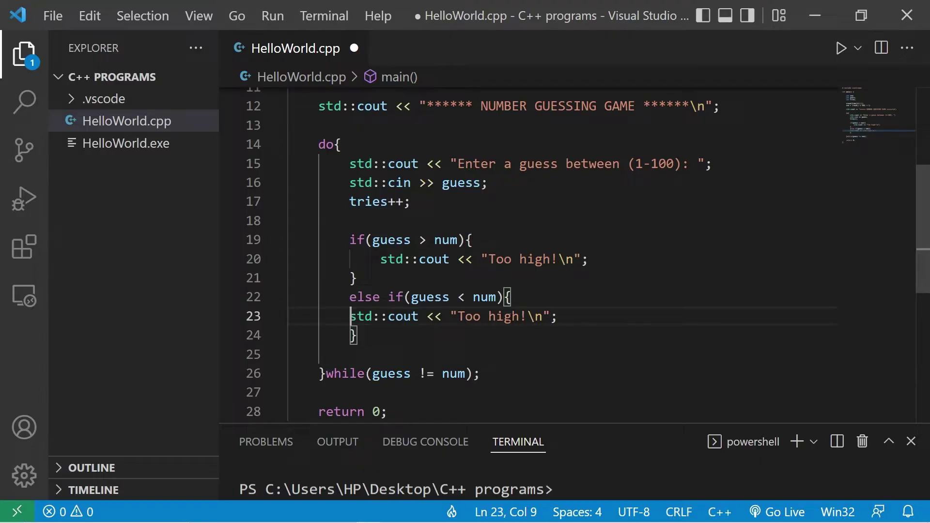
pyautogui.press('Tab')
pyautogui.doubleClick(537, 316)
pyautogui.write('low')
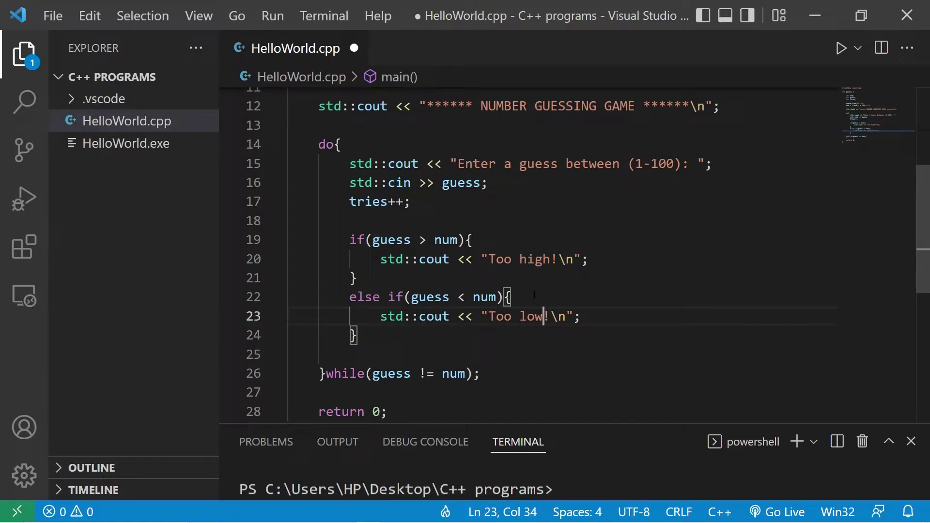
pyautogui.press('Down')
# Add an else block after the else-if branch
pyautogui.press('Return')
pyautogui.write('els')
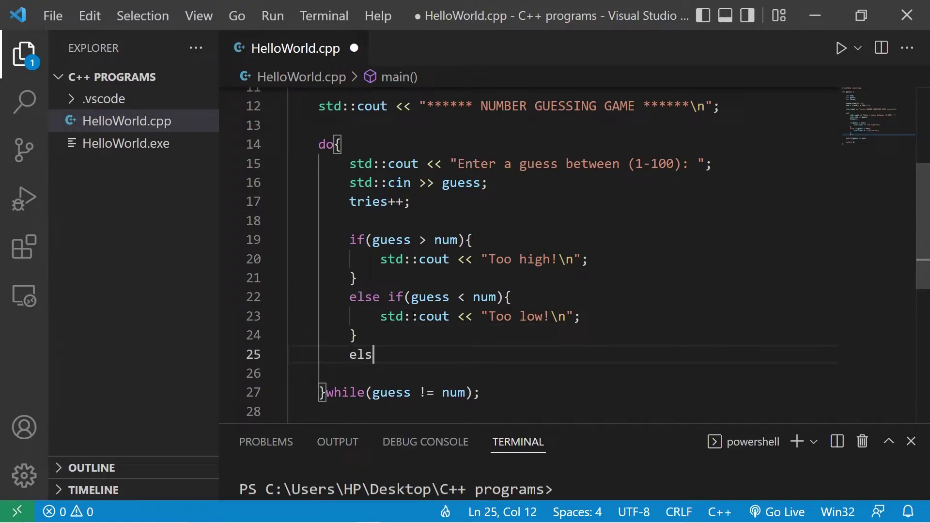
pyautogui.write('e{')
pyautogui.press('Return')
pyautogui.moveTo(372, 240); pyautogui.dragTo(458, 240)
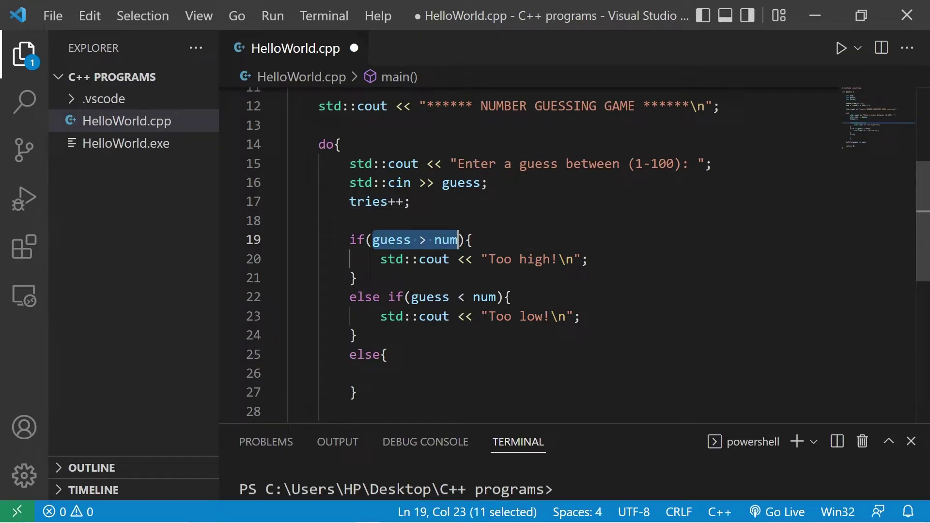
pyautogui.moveTo(410, 297); pyautogui.dragTo(497, 297)
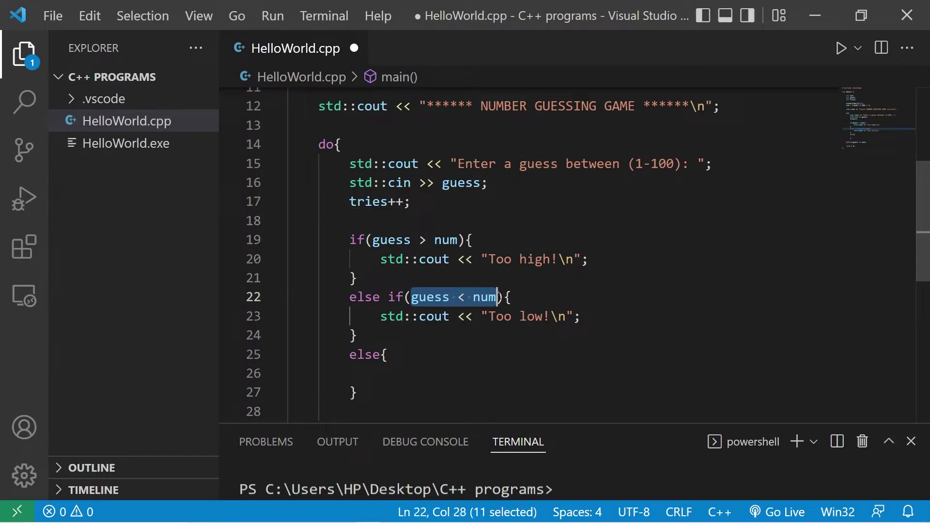
# Print "CORRECT! # of tries: " << tries << '\n' in the else block and save
pyautogui.click(380, 373)
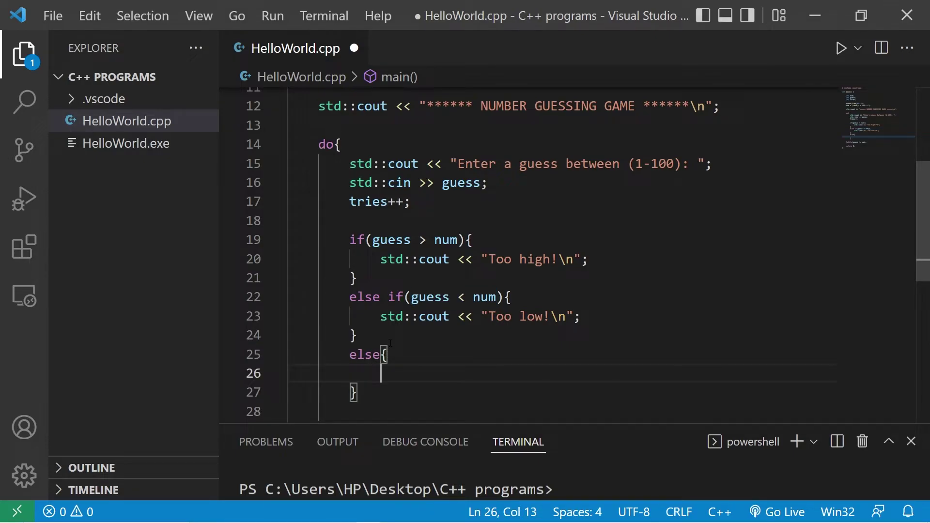
pyautogui.write('std::co')
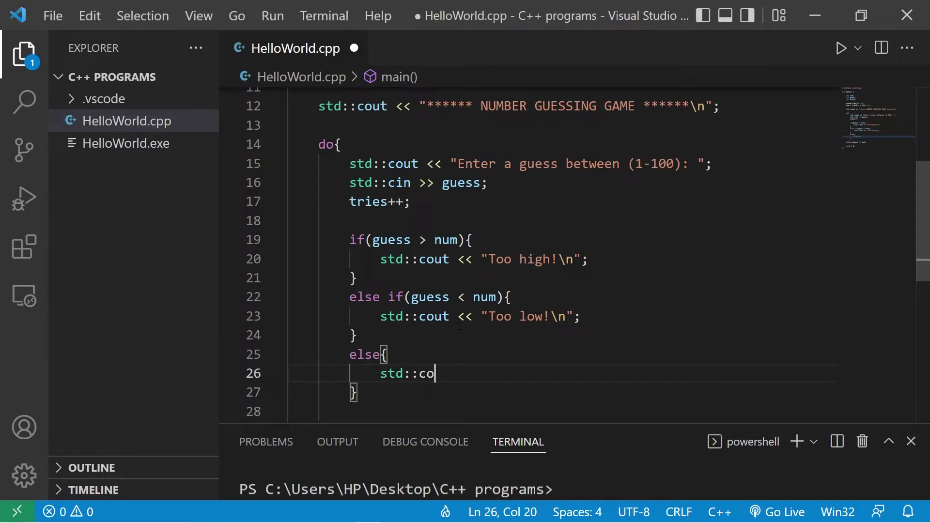
pyautogui.write('ut << ')
pyautogui.write('"COR')
pyautogui.write('RECT! ')
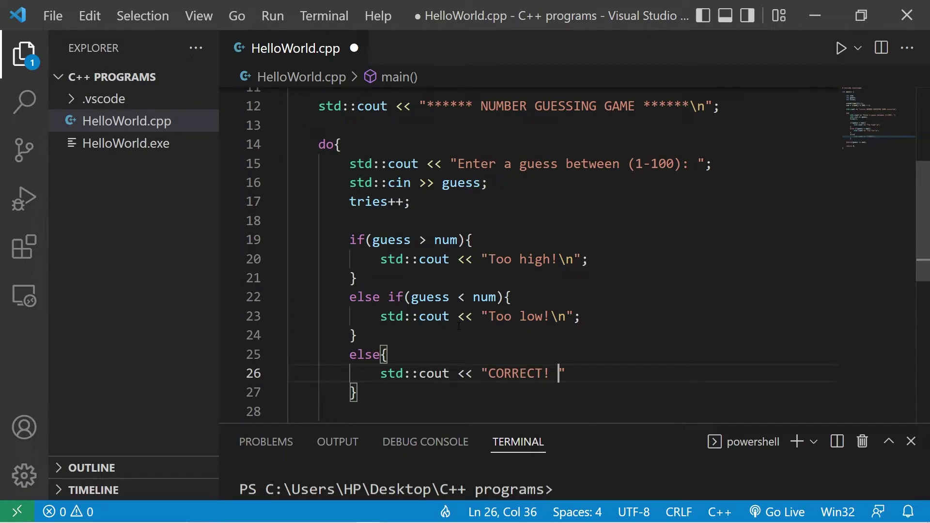
pyautogui.write('# ')
pyautogui.write('of trie')
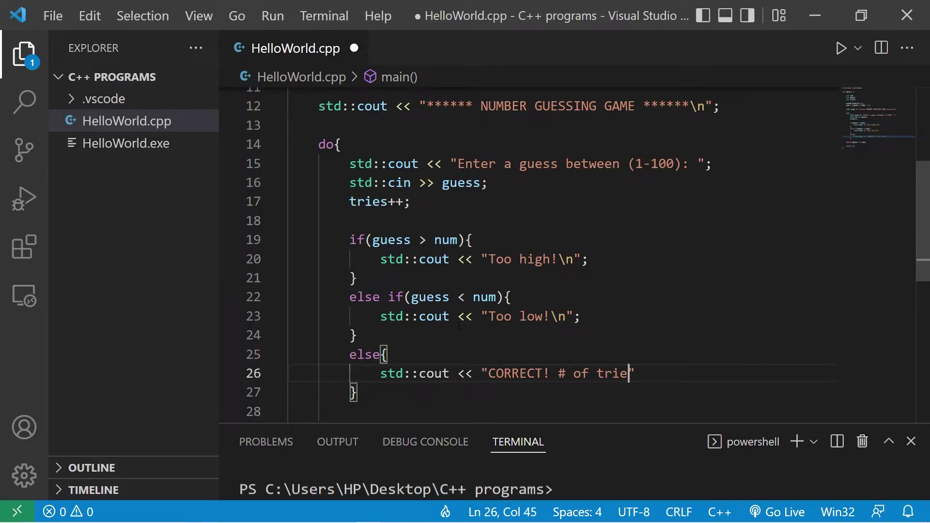
pyautogui.write('s:')
pyautogui.press('Right')
pyautogui.write('<< trie')
pyautogui.write('s << ')
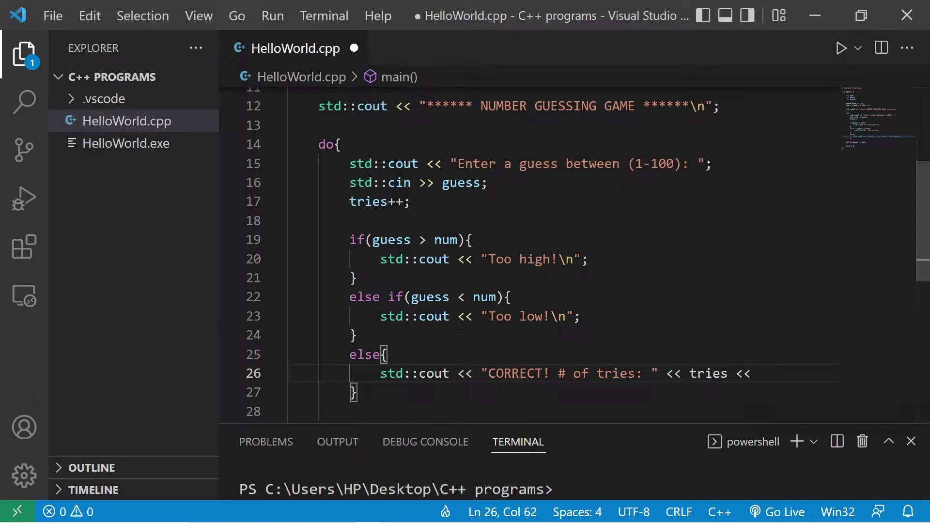
pyautogui.write("'\\")
pyautogui.write("n';")
pyautogui.hotkey('ctrl', 's')
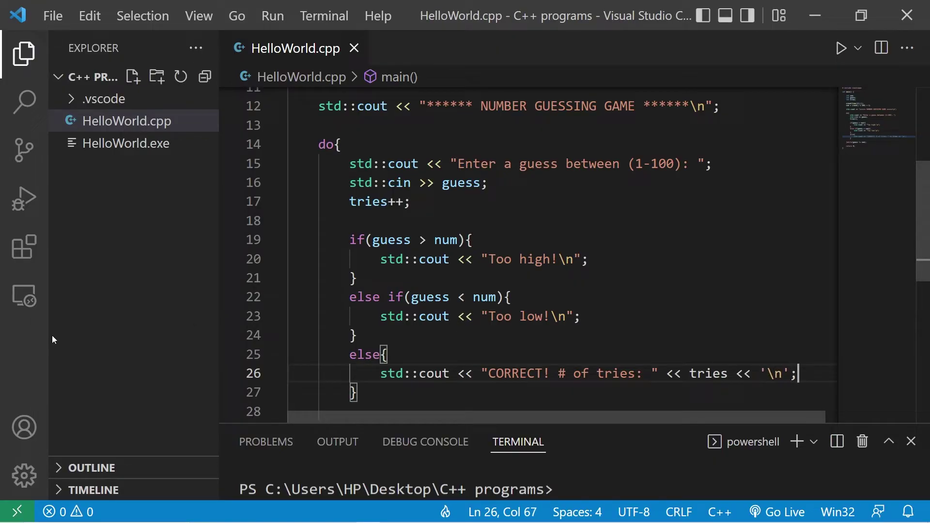
pyautogui.scroll(3, 460, 327)
# Duplicate the banner cout after the while loop as an asterisk-only line and save
pyautogui.doubleClick(330, 257)
pyautogui.hotkey('shift', 'End')
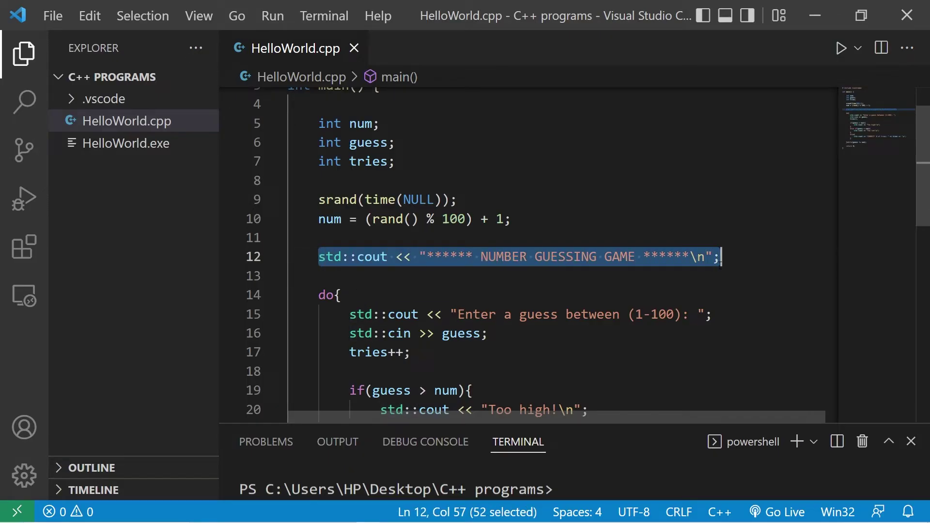
pyautogui.scroll(-5, 511, 346)
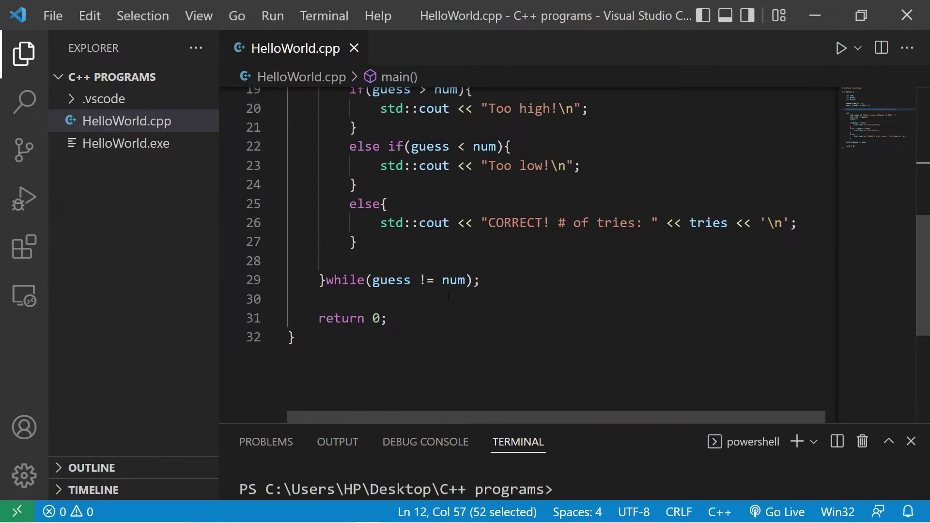
pyautogui.click(525, 284)
pyautogui.press('Return')
pyautogui.press('Return')
pyautogui.hotkey('ctrl', 'v')
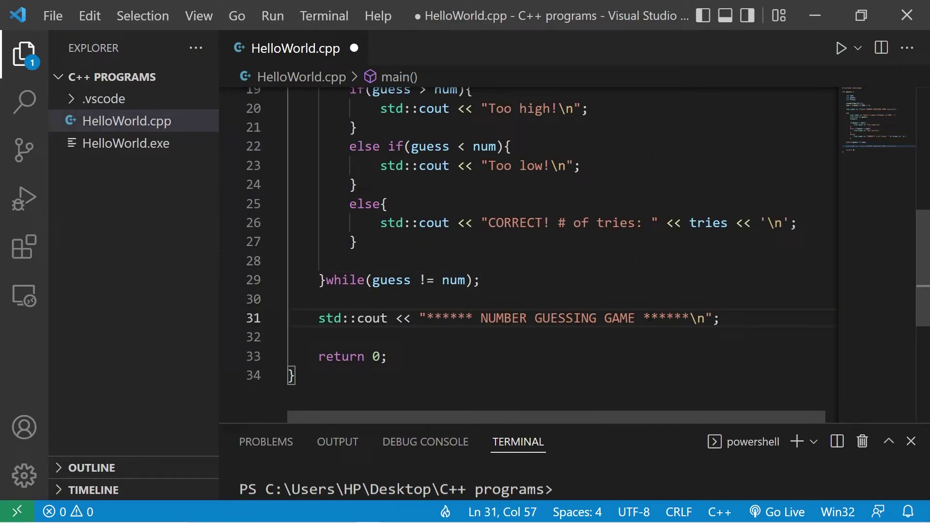
pyautogui.moveTo(644, 319); pyautogui.dragTo(474, 320)
pyautogui.write('*********')
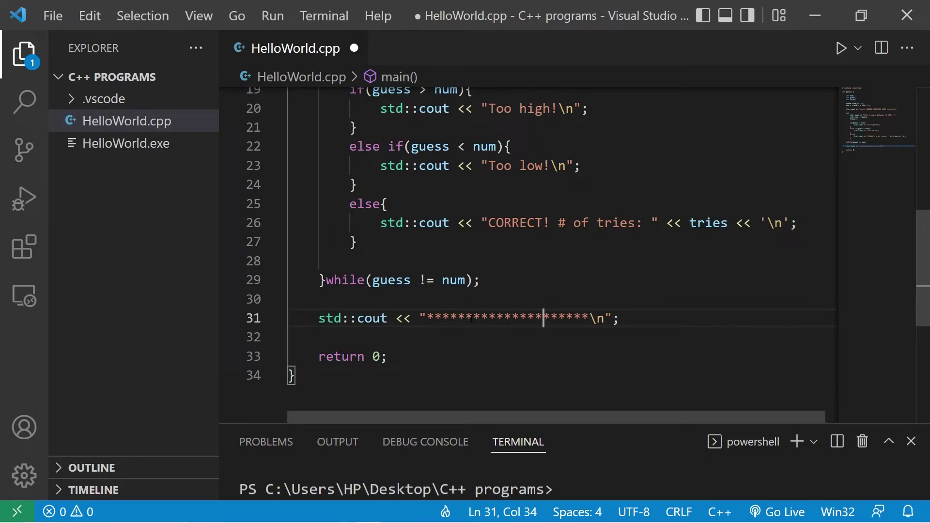
pyautogui.write('***************')
pyautogui.press('Left')
pyautogui.hotkey('ctrl', 's')
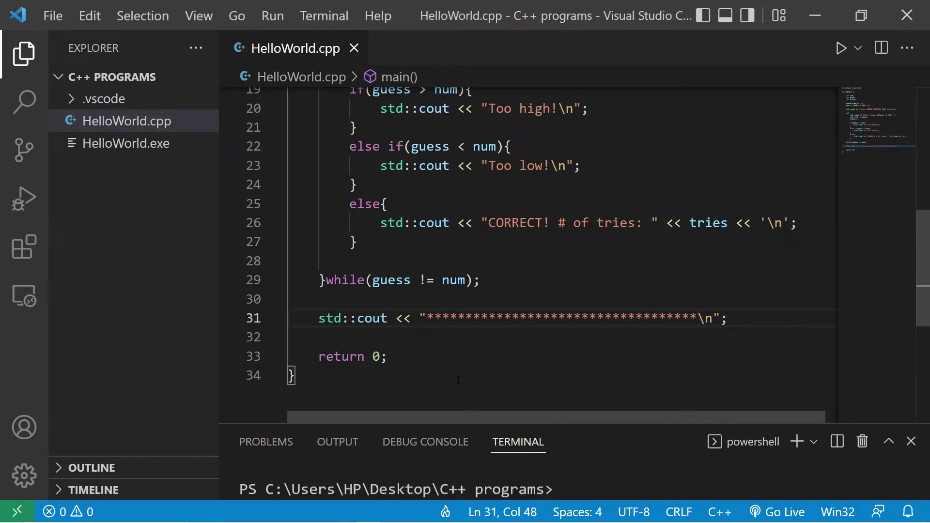
pyautogui.scroll(6, 659, 318)
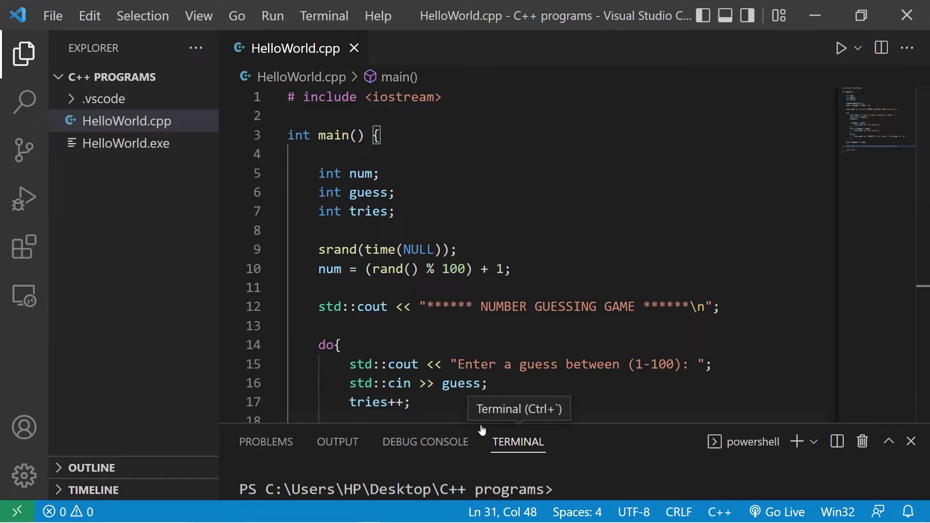
# Run the game with Code Runner (Ctrl+Alt+N) in an enlarged terminal
pyautogui.hotkey('ctrl', 'alt', 'n')
pyautogui.moveTo(240, 431); pyautogui.dragTo(544, 429)
pyautogui.click(514, 451)
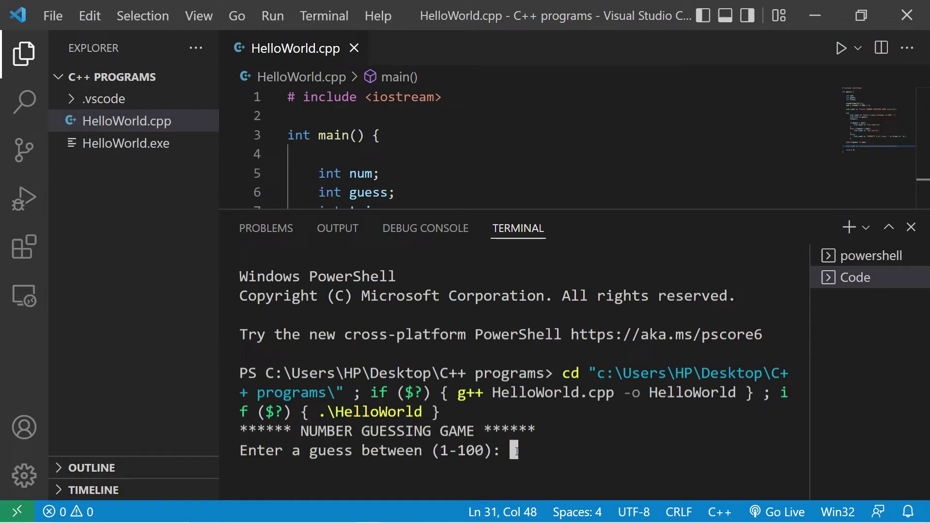
pyautogui.write('50')
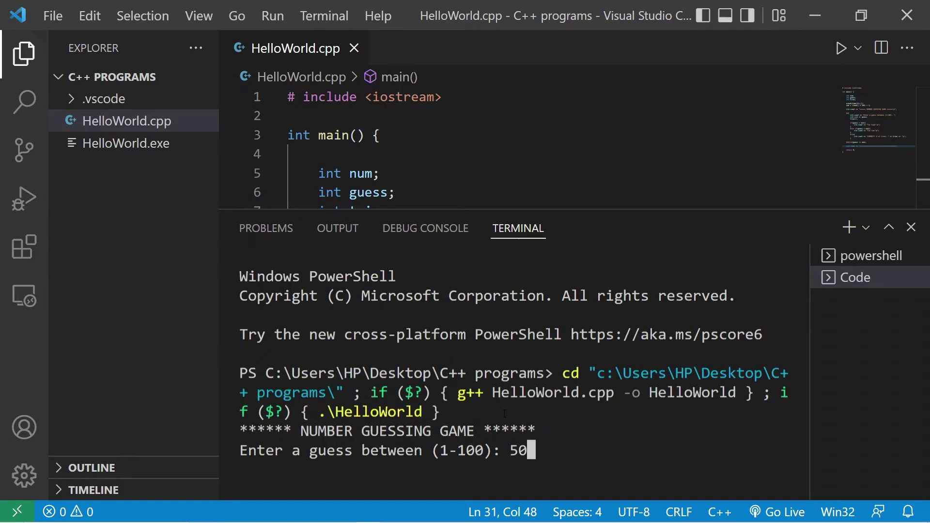
# Guess 50, 62, 56, 53, 54 and 55 until "CORRECT! # of tries: 7" appears
pyautogui.press('Return')
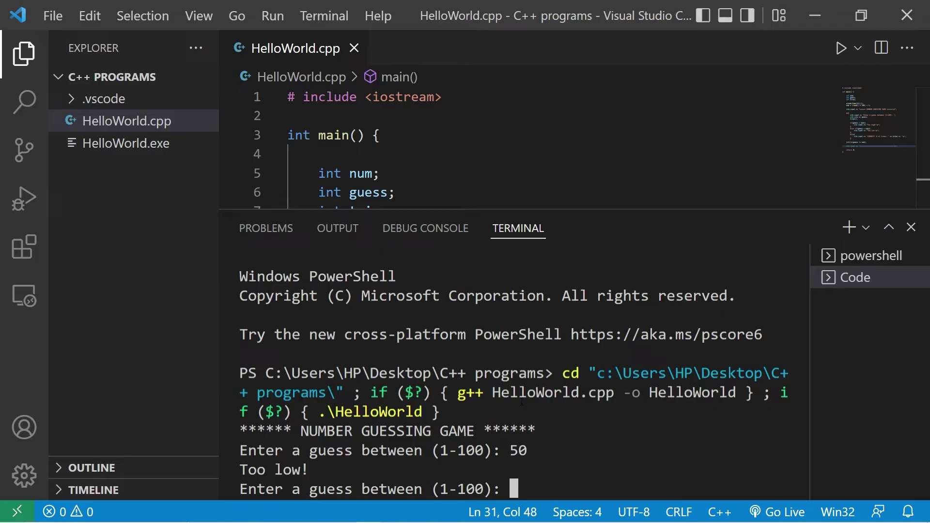
pyautogui.write('75')
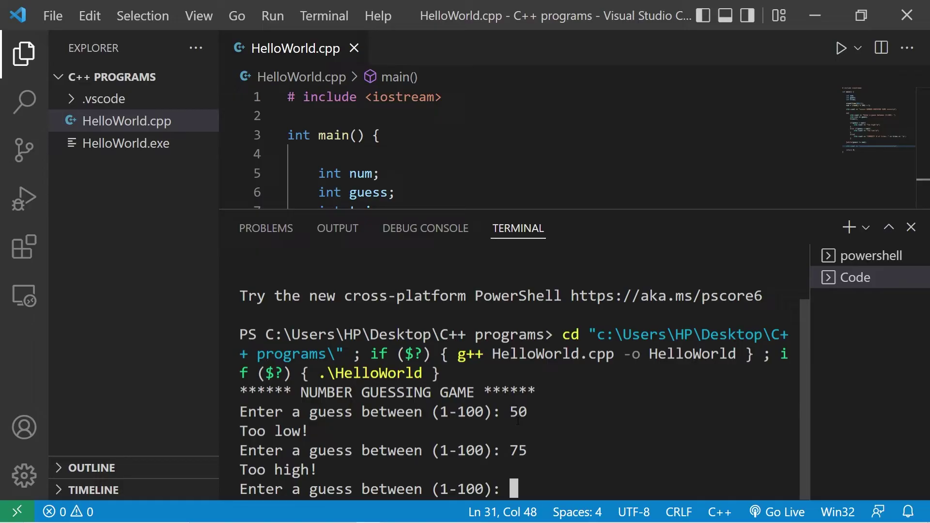
pyautogui.write('62')
pyautogui.press('Return')
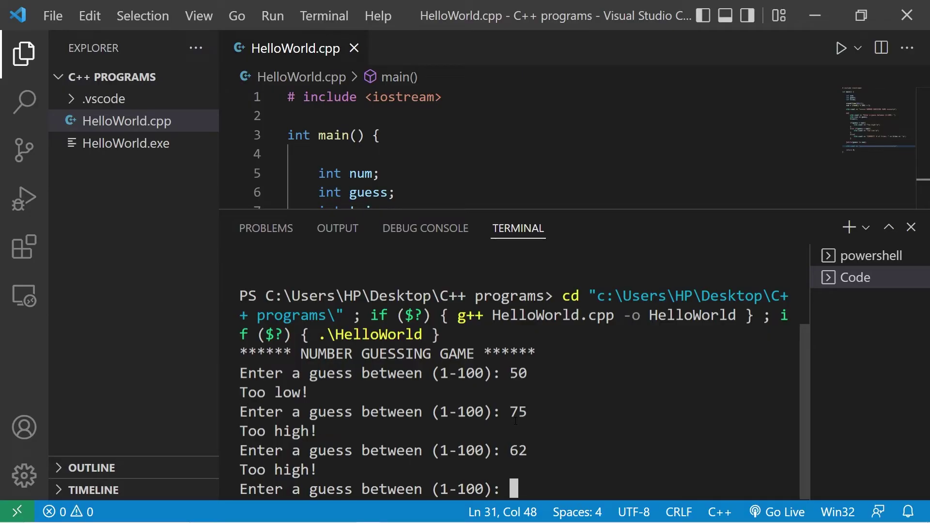
pyautogui.write('56')
pyautogui.press('Return')
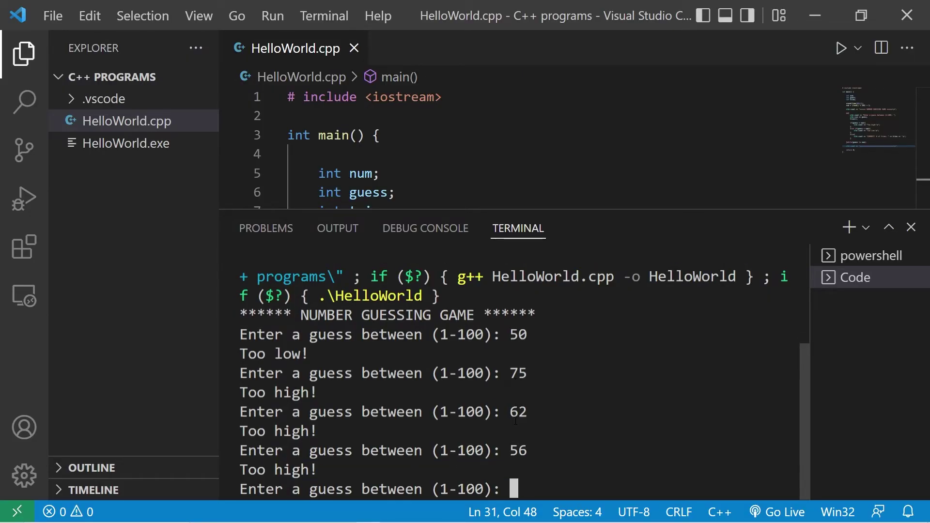
pyautogui.write('53')
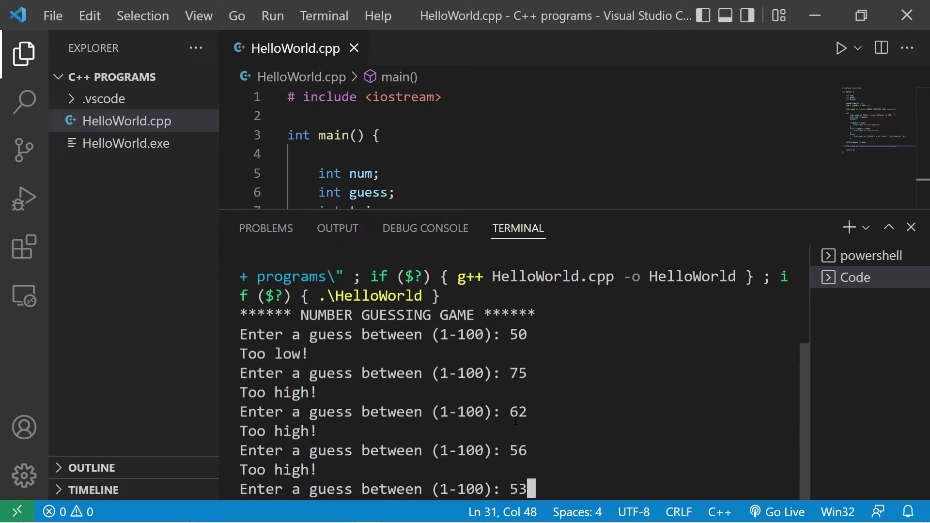
pyautogui.press('Return')
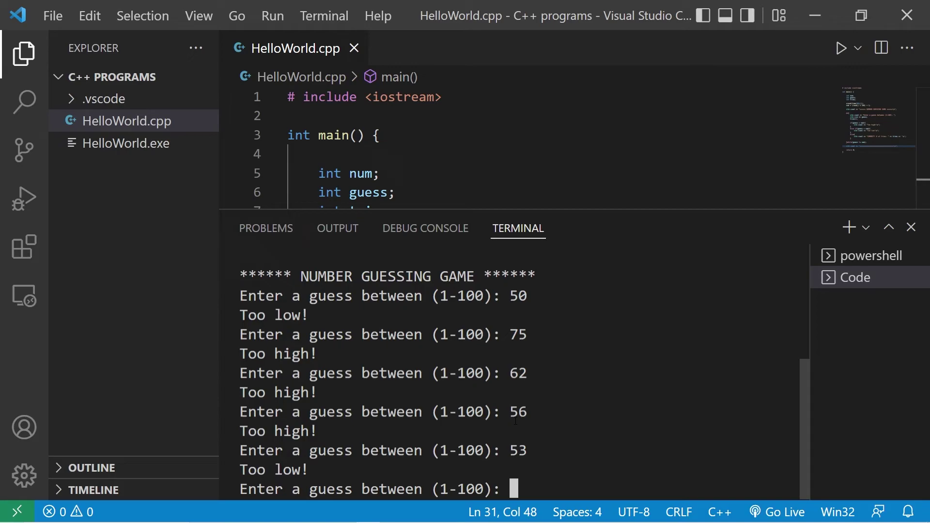
pyautogui.write('54')
pyautogui.press('Return')
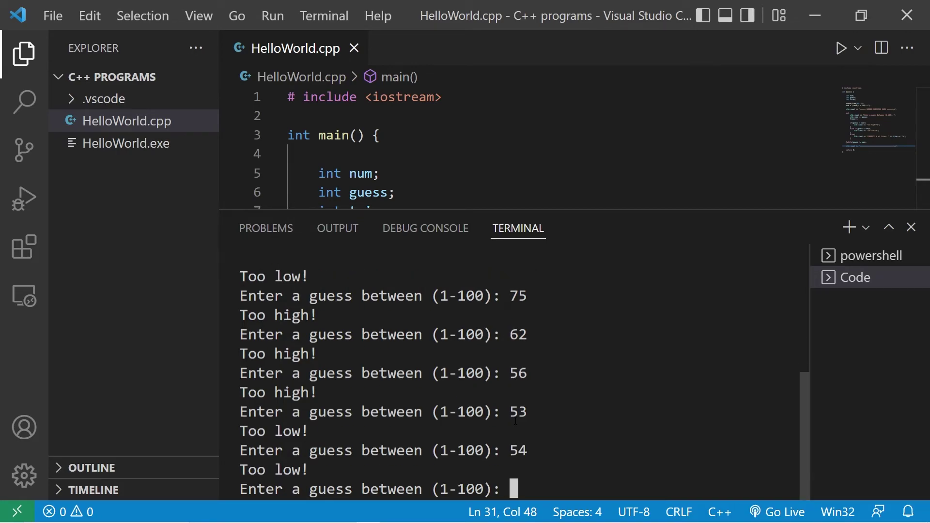
pyautogui.write('55')
pyautogui.press('Return')
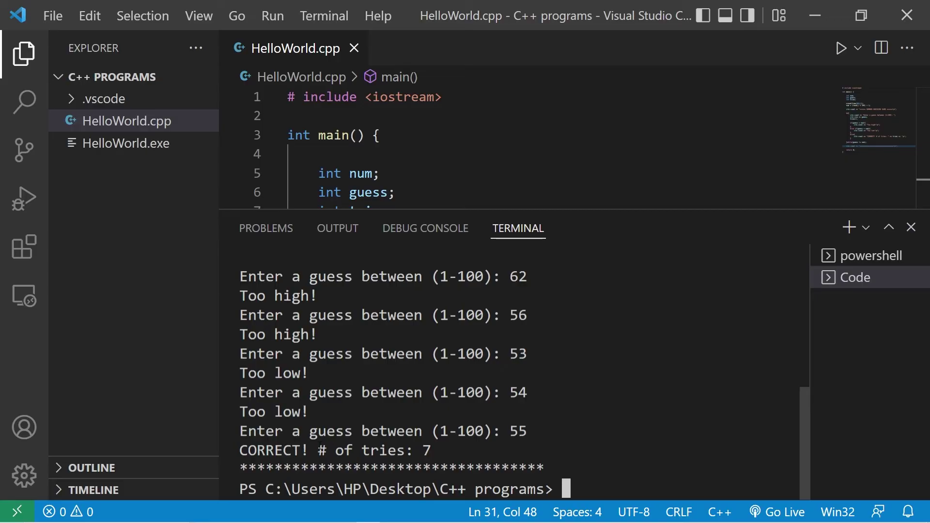
# Shrink the terminal panel and review the banner line and surrounding code in the editor
pyautogui.moveTo(509, 209); pyautogui.dragTo(509, 424)
pyautogui.click(434, 306)
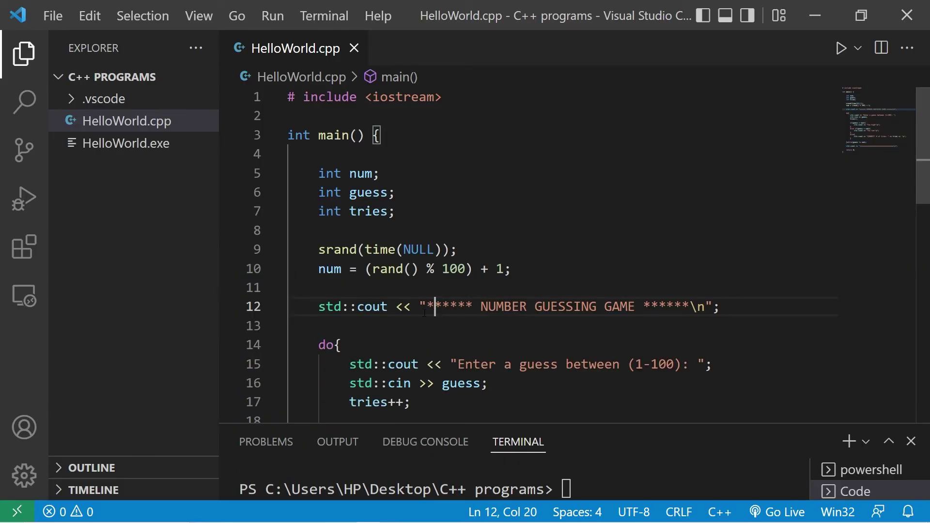
pyautogui.moveTo(320, 306); pyautogui.dragTo(750, 311)
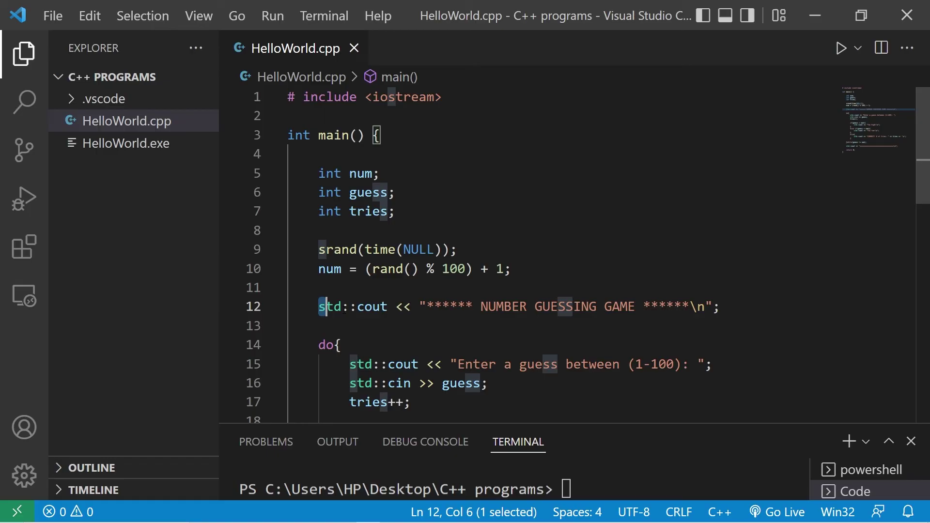
pyautogui.scroll(-4, 751, 312)
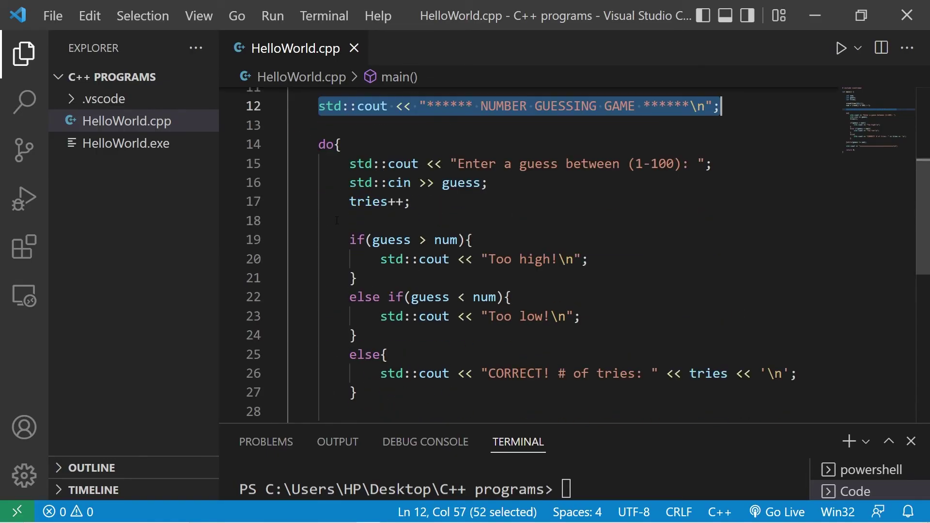
pyautogui.scroll(3, 750, 311)
pyautogui.scroll(1, 509, 255)
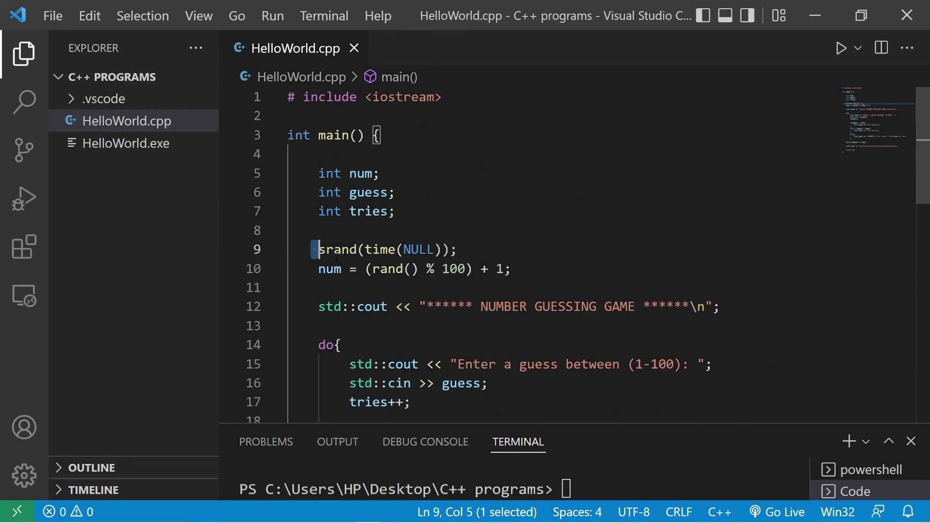
pyautogui.moveTo(318, 249); pyautogui.dragTo(549, 272)
pyautogui.click(549, 272)
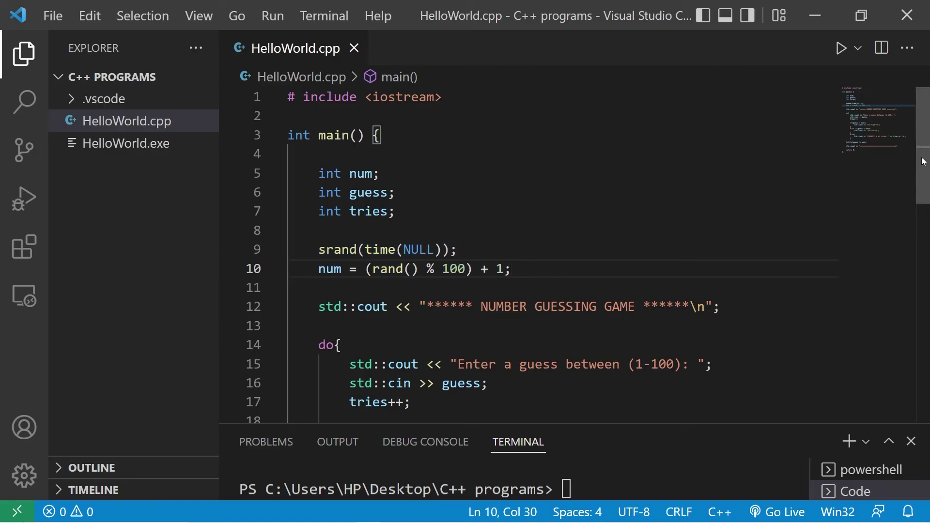
pyautogui.scroll(-4, 619, 251)
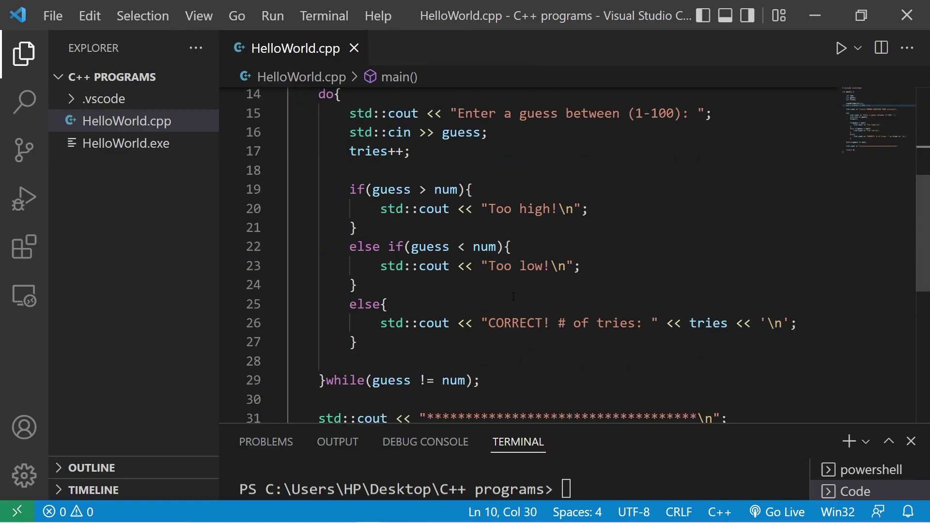
pyautogui.scroll(-7, 566, 276)
pyautogui.scroll(5, 516, 300)
pyautogui.scroll(6, 516, 299)
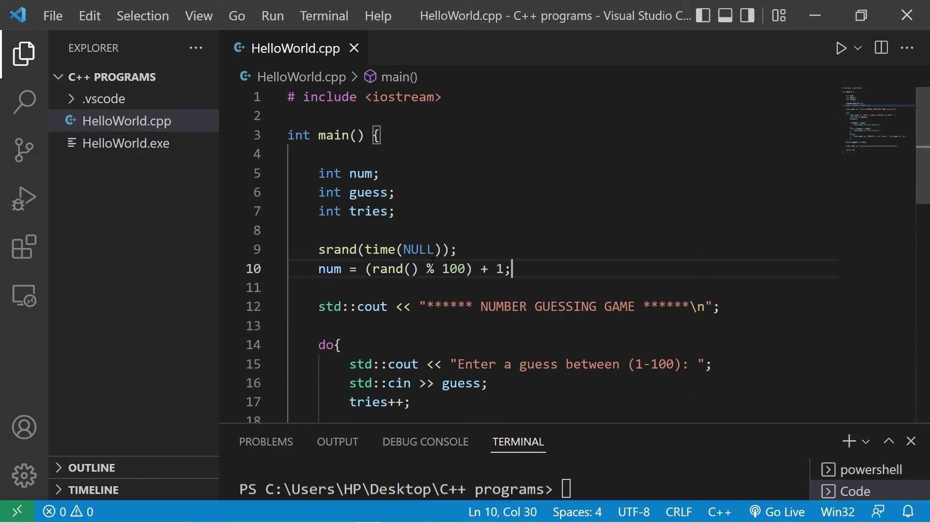